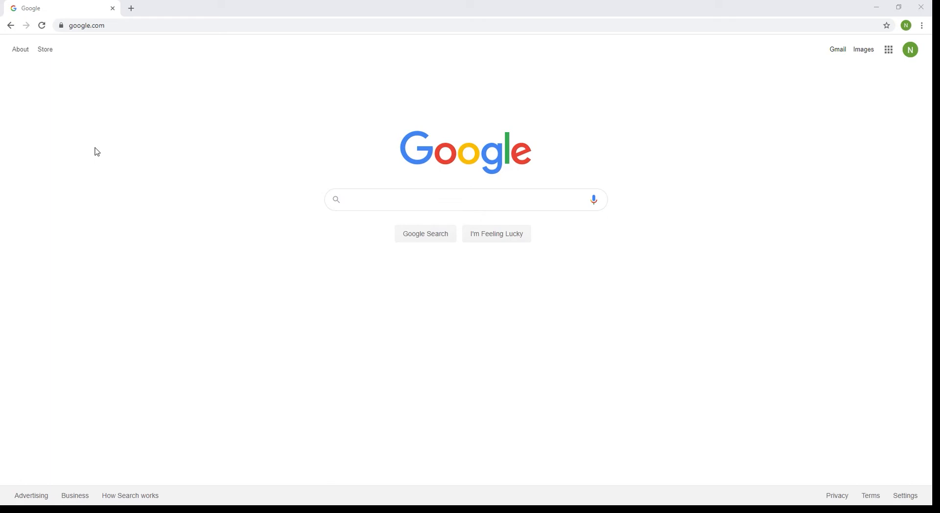
Search the web for OBS and open the Open Broadcaster Software download page.
left_click(407, 198)
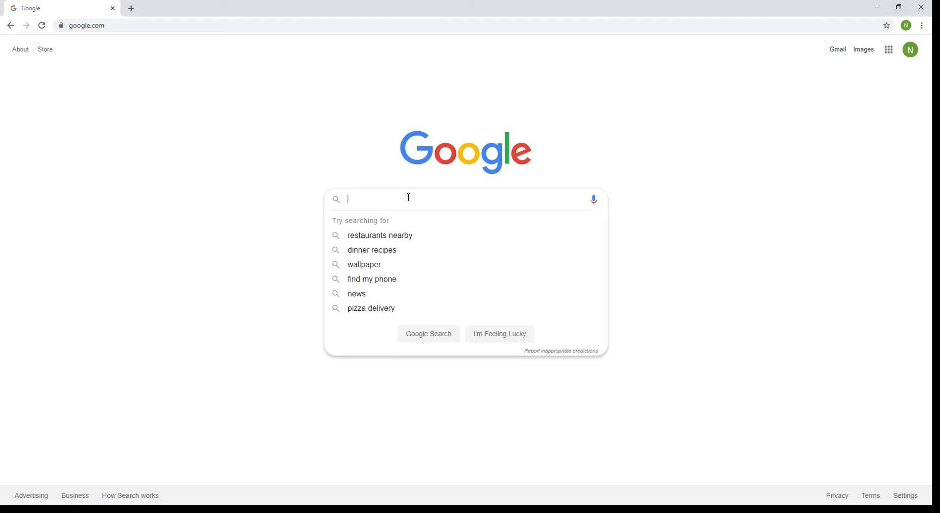
type("OBS")
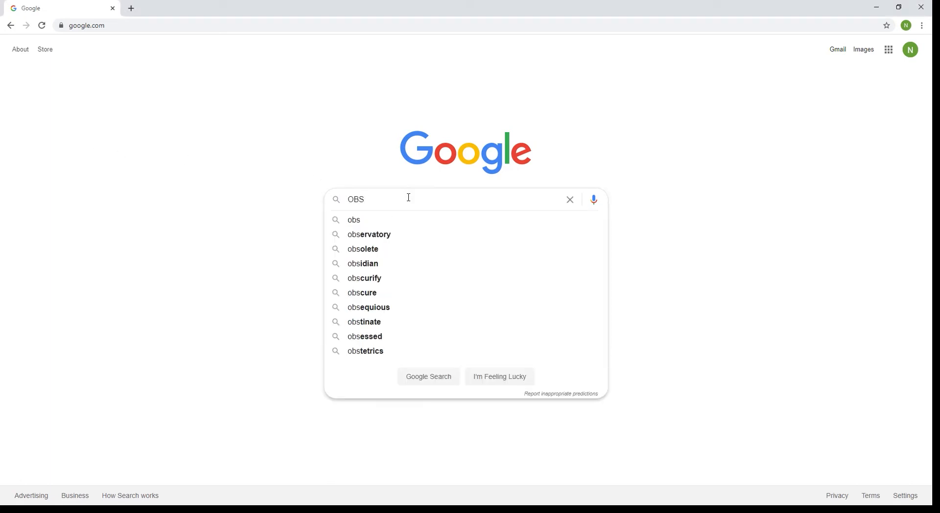
key("Return")
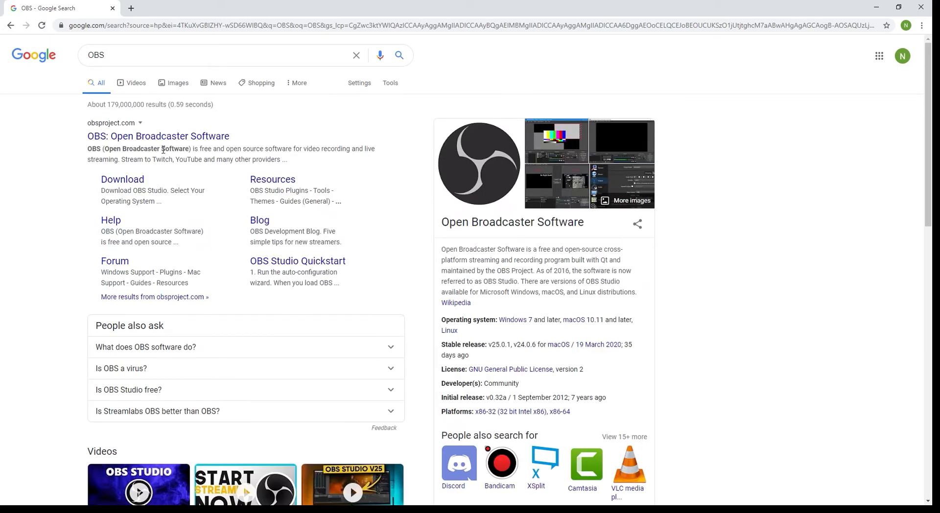
left_click(120, 180)
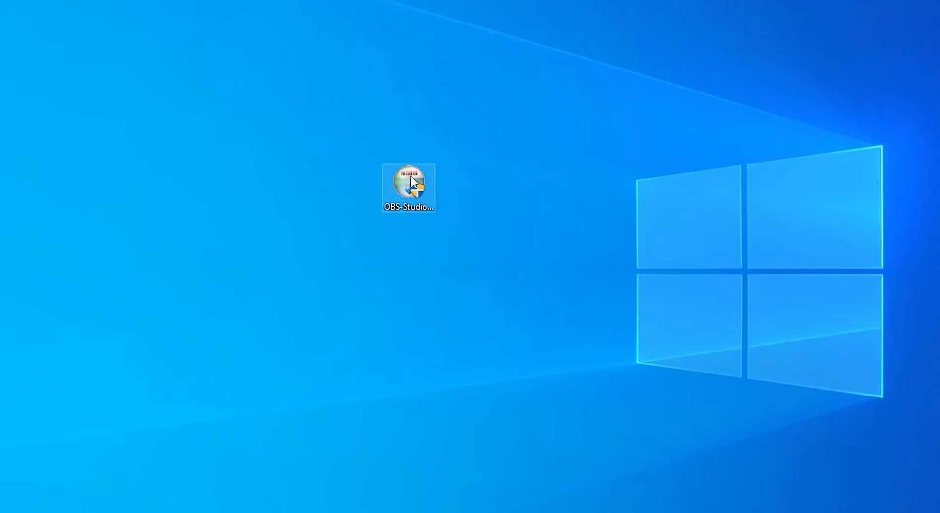
Run the downloaded OBS Studio 24.0.3 installer, accept the license agreement and install the default components.
left_click(410, 179)
double_click(411, 180)
left_click(551, 363)
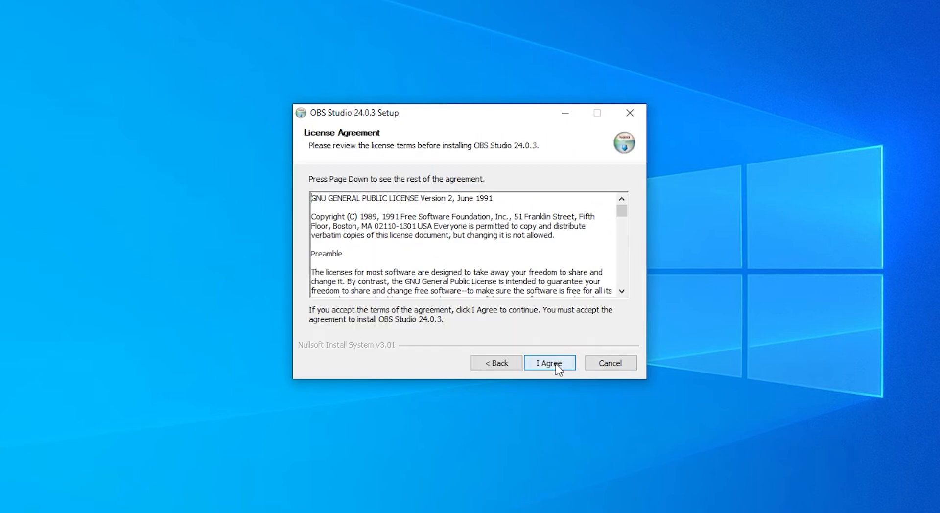
left_click(557, 364)
left_click(556, 364)
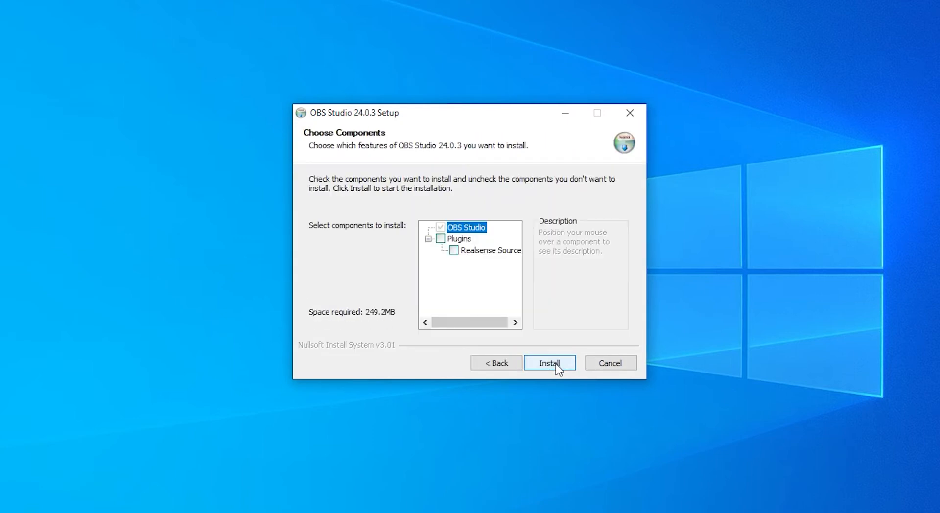
left_click(557, 364)
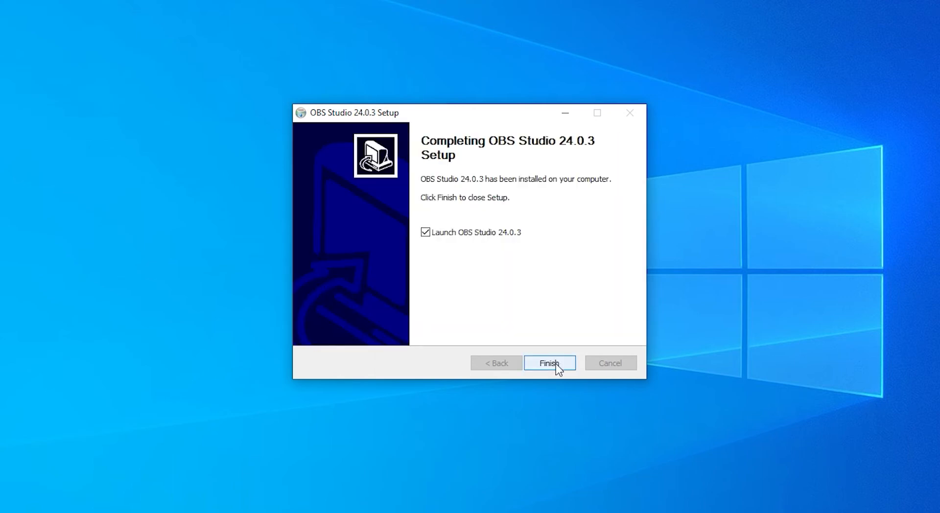
Finish the setup with OBS Studio launching, update it to version 25.0.8 and relaunch it.
left_click(556, 364)
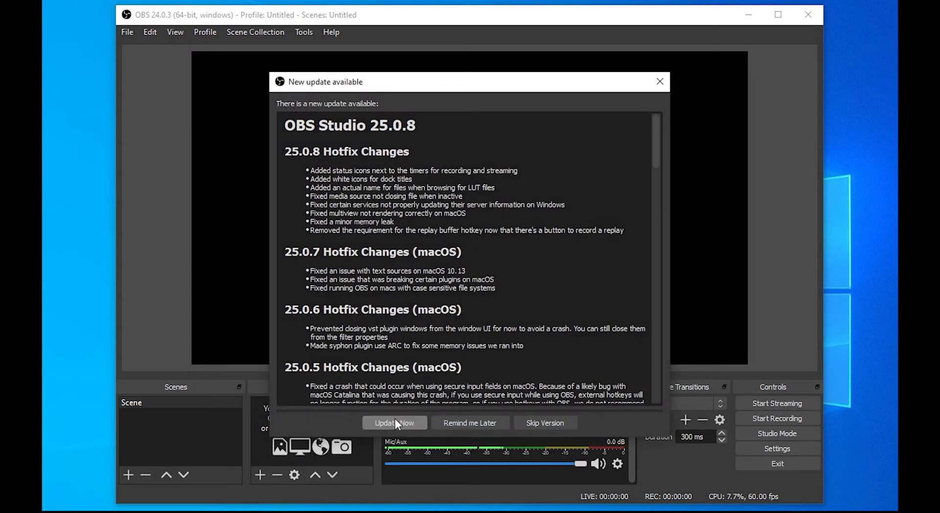
left_click(394, 422)
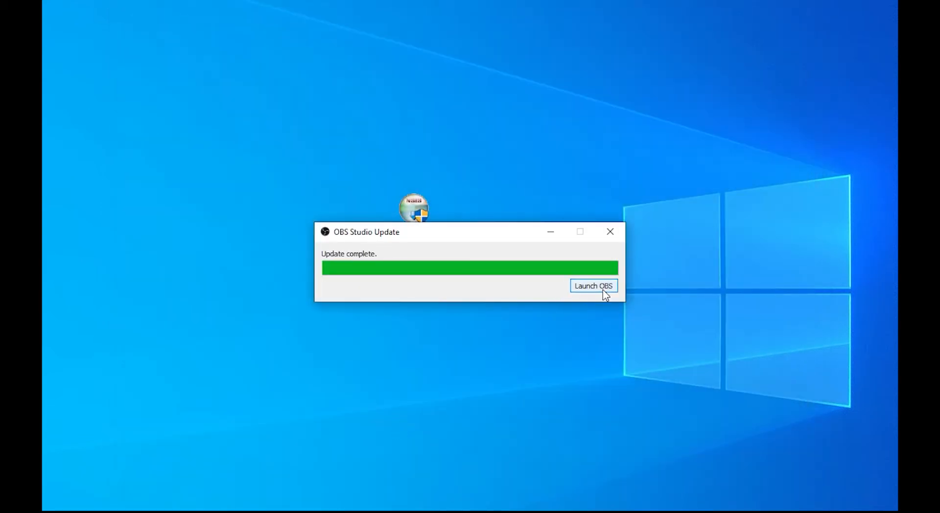
left_click(603, 290)
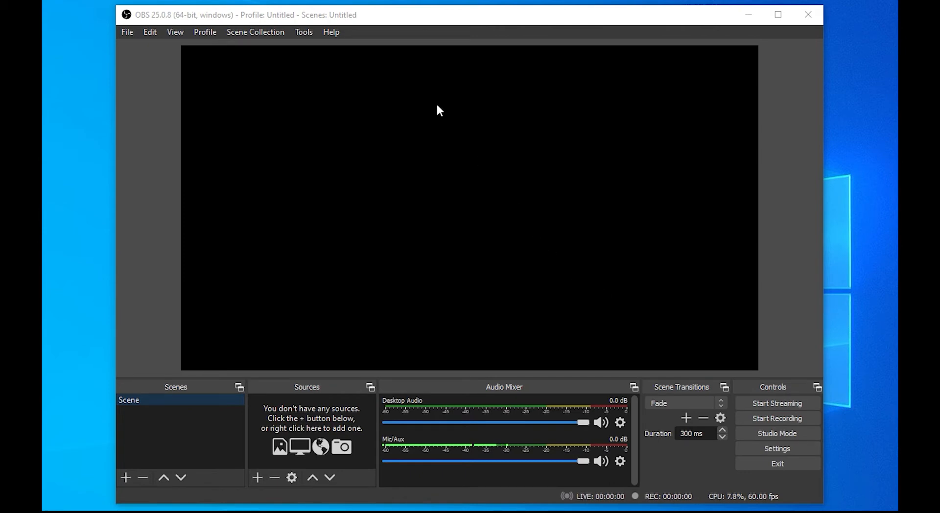
Run the Auto-Configuration Wizard optimized just for recording, keeping the 1920x1080 canvas and the preference for 60 FPS.
left_click(331, 30)
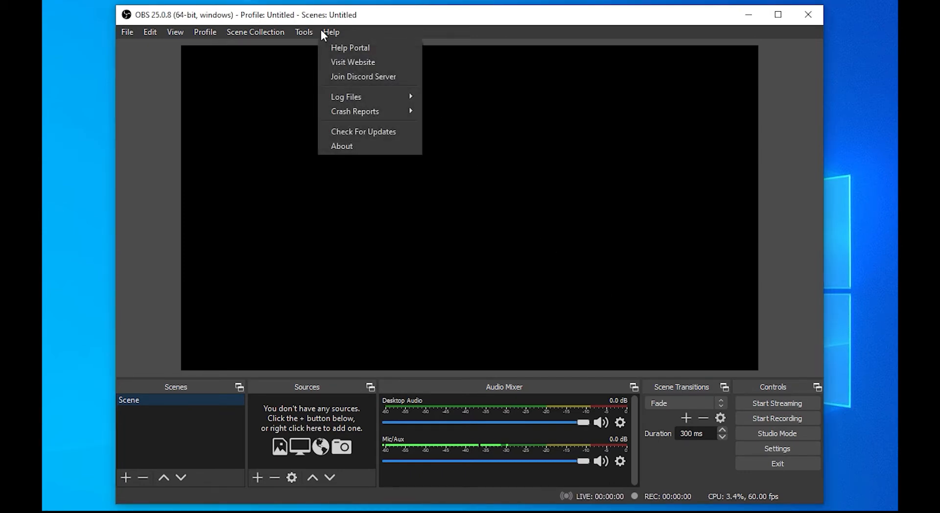
mouse_move(303, 33)
left_click(316, 49)
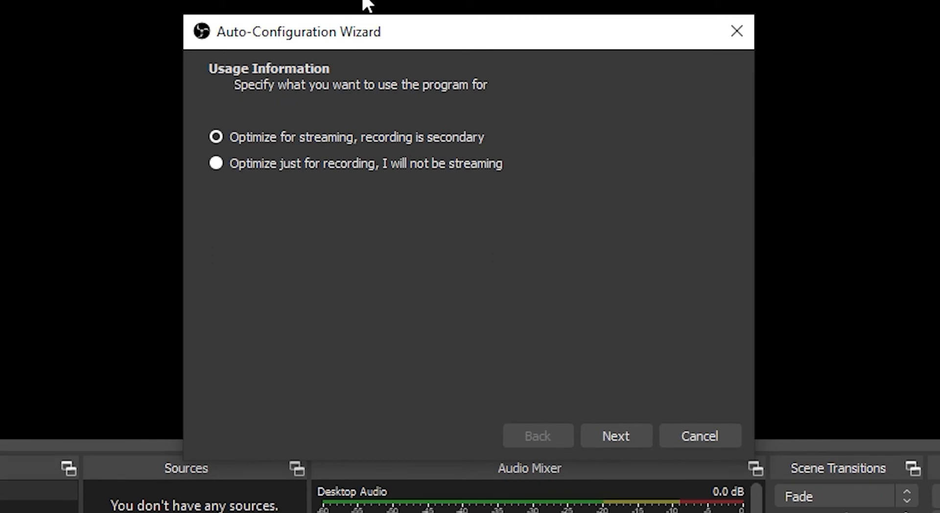
left_click(393, 160)
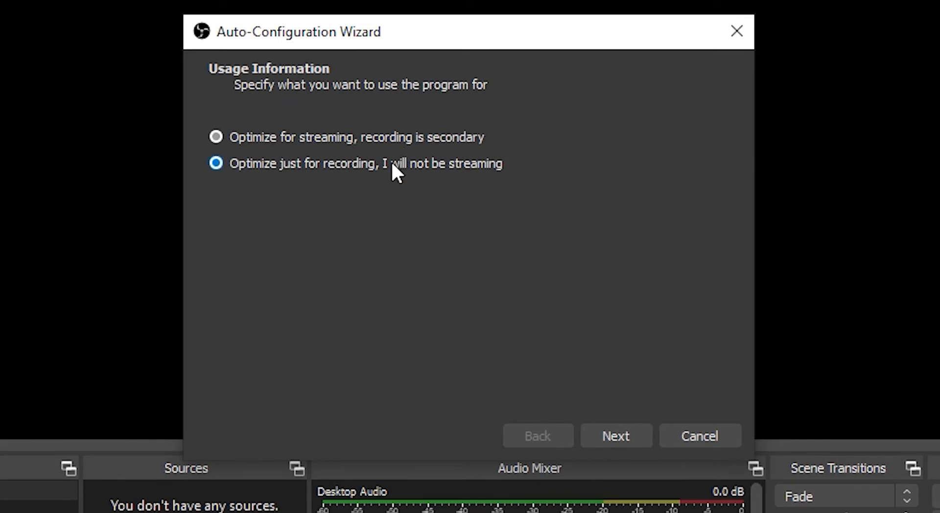
left_click(631, 440)
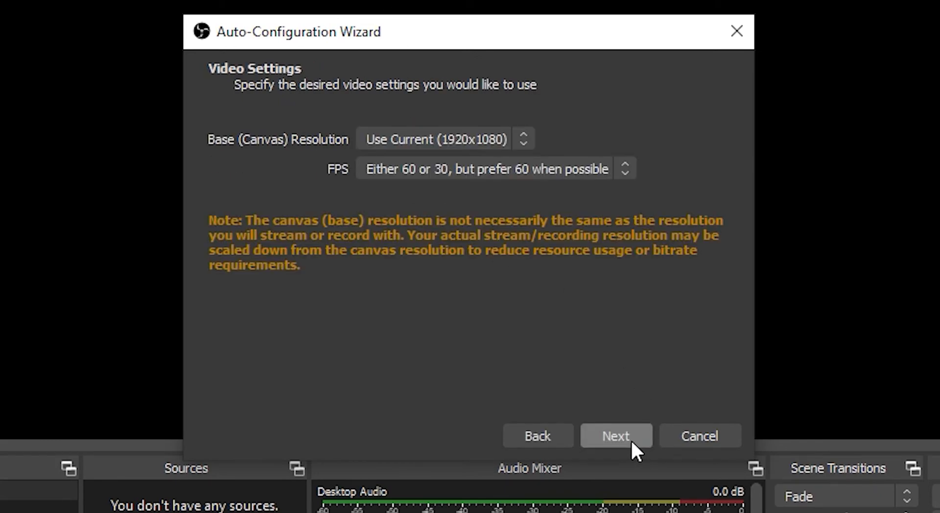
left_click(631, 440)
left_click(631, 439)
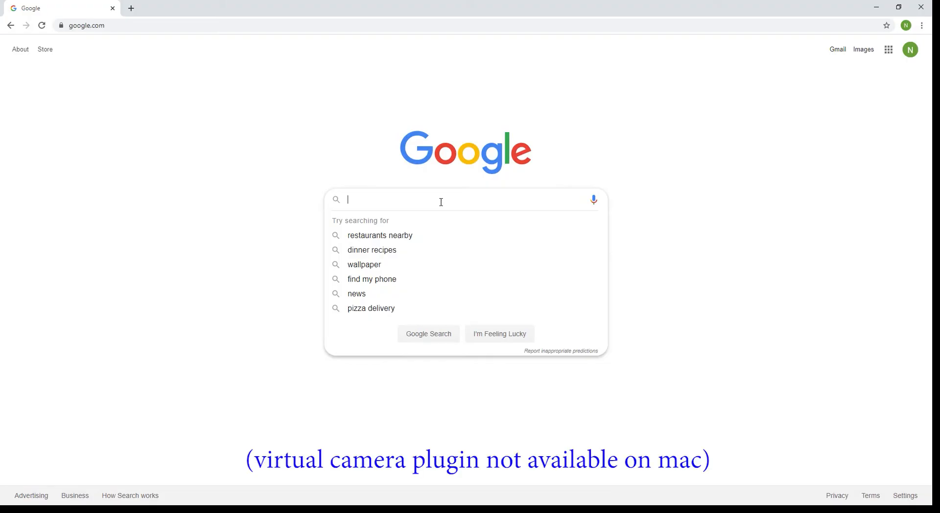
Search the web for "obs virtual camera" and download the OBS-VirtualCam 2.0.4 plugin from the OBS Forums.
type("obs v")
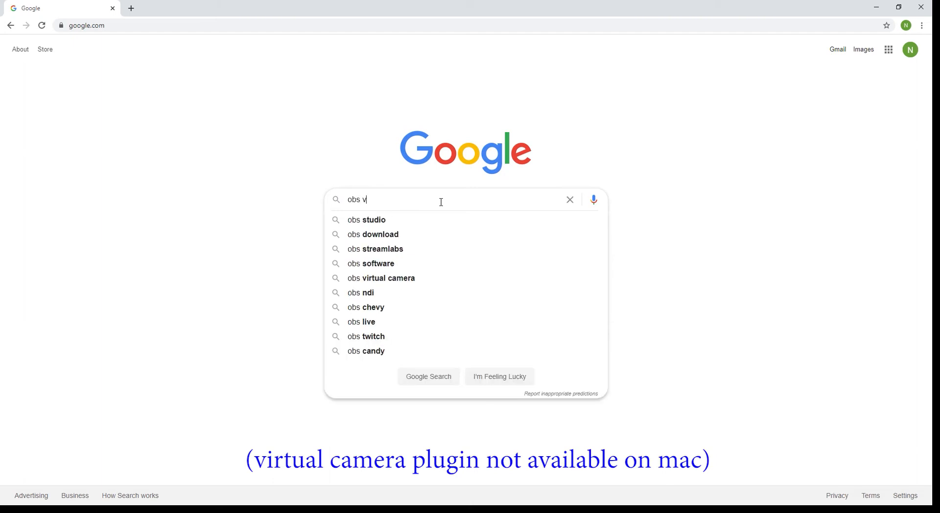
type("irtual camera")
key("Return")
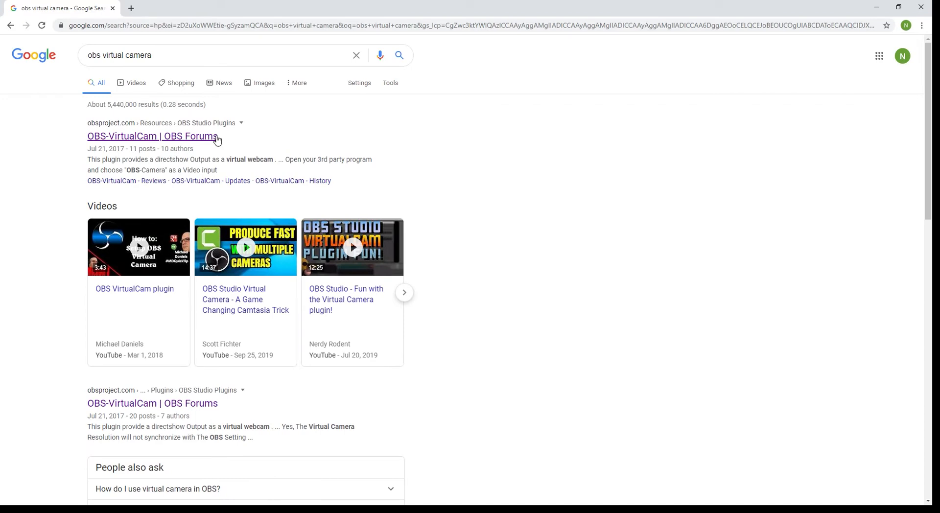
left_click(217, 140)
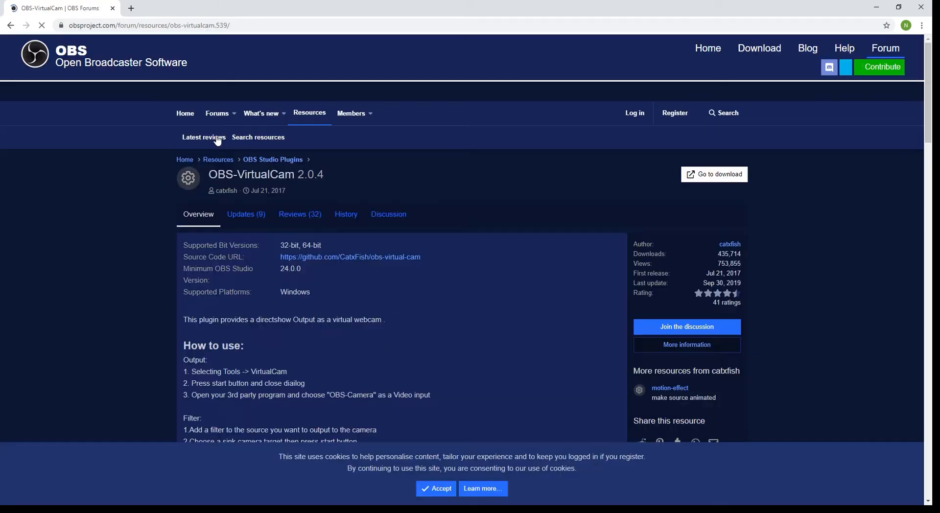
left_click(709, 129)
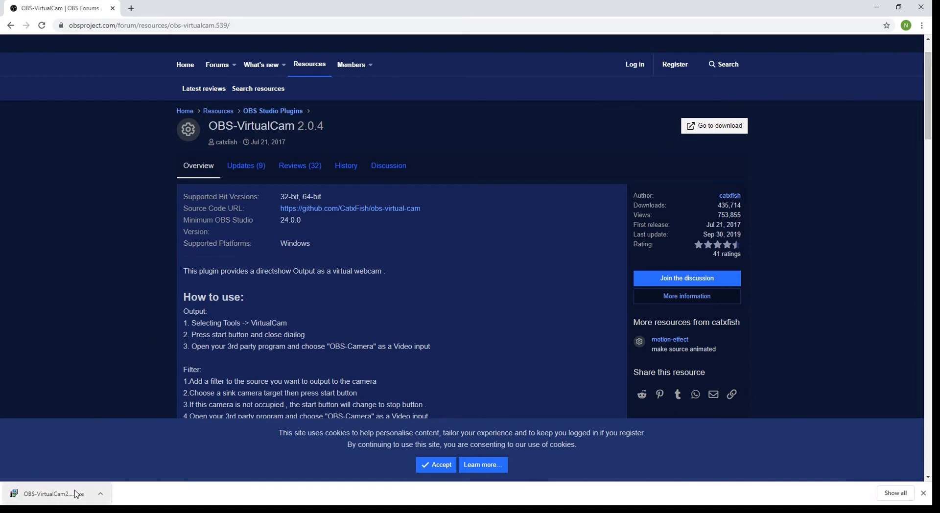
Run the OBS-VirtualCam installer, accept the license agreement and complete the plugin installation.
left_click(74, 493)
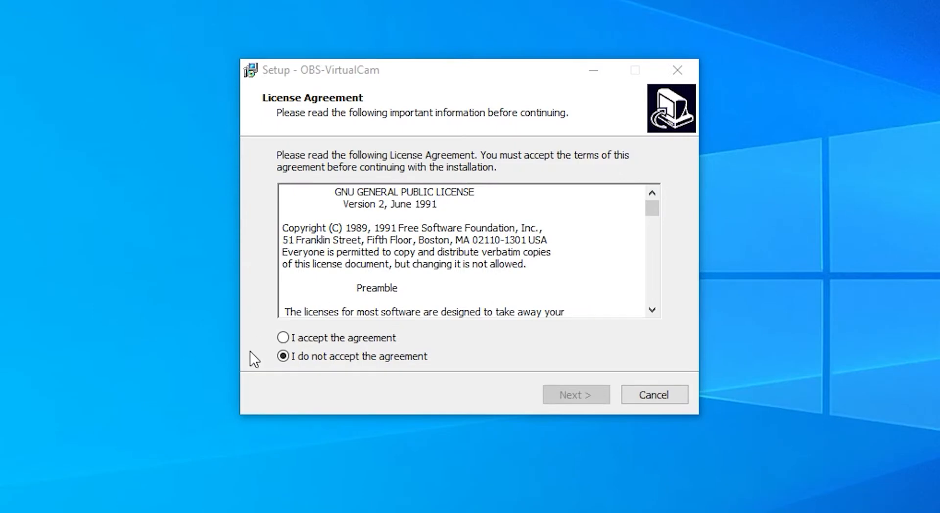
left_click(283, 338)
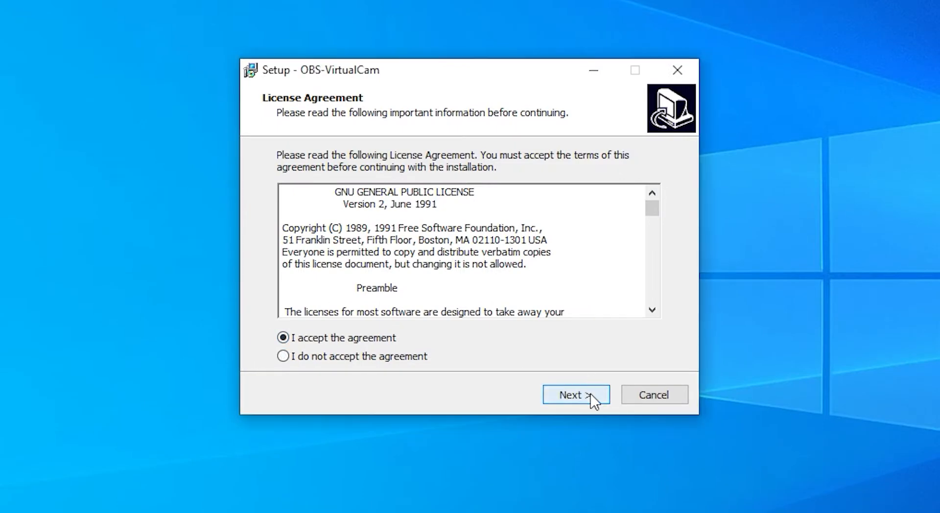
left_click(591, 395)
left_click(577, 394)
left_click(593, 398)
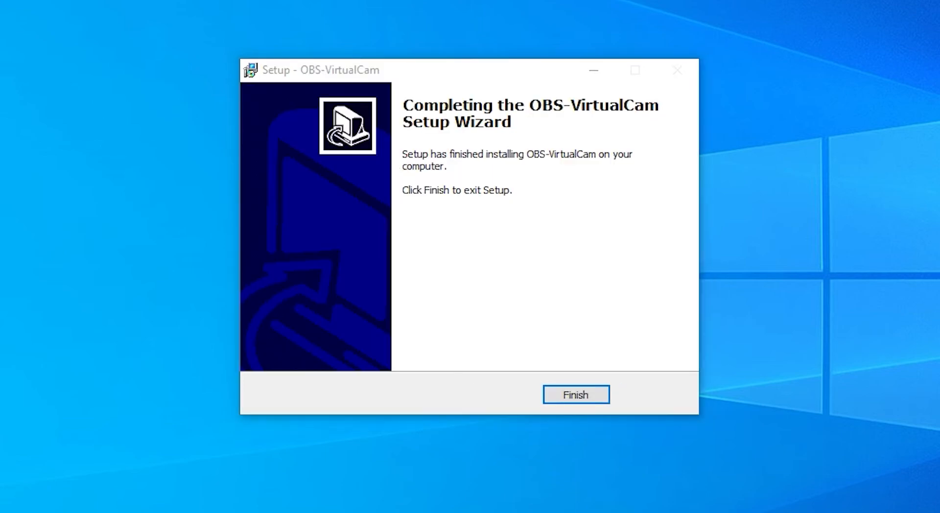
left_click(578, 396)
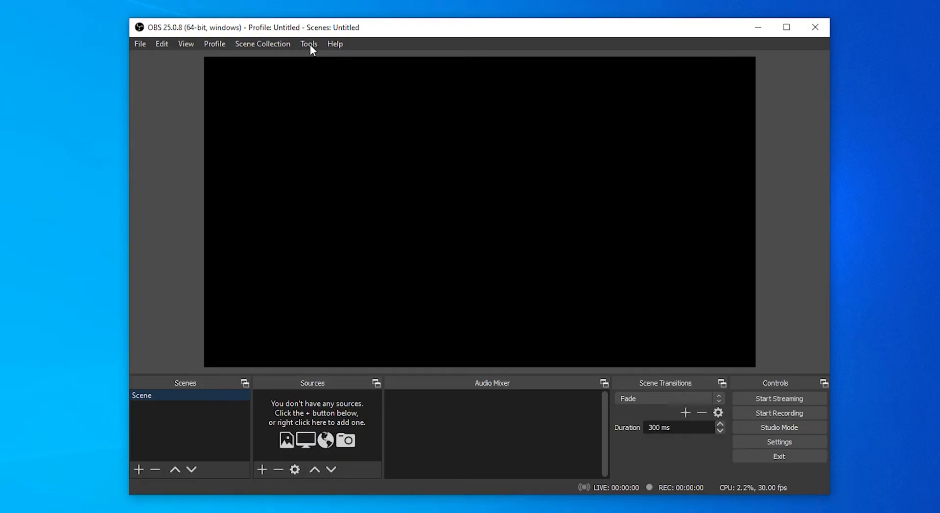
Open the VirtualCam tool in OBS Studio.
left_click(309, 45)
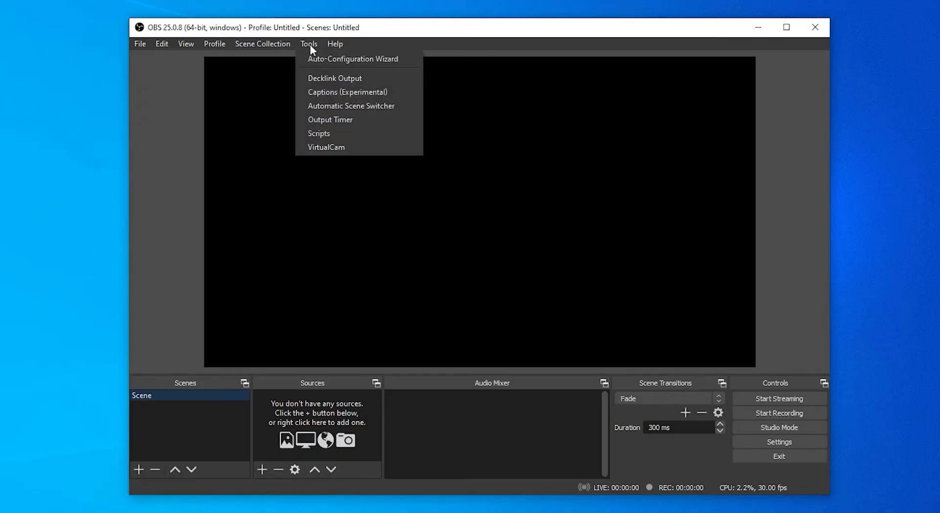
left_click(370, 147)
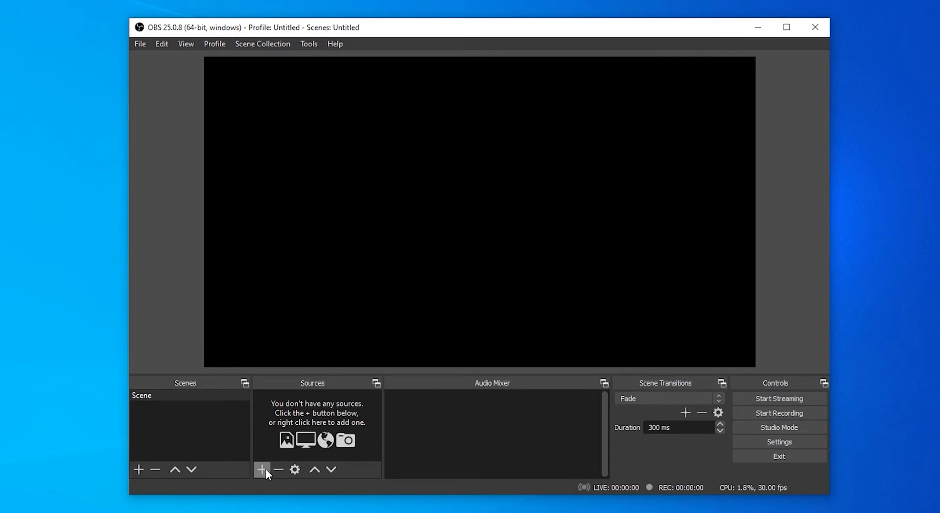
Add a Video Capture Device source named Webcam that uses the USB2.0 PC CAMERA device.
left_click(263, 469)
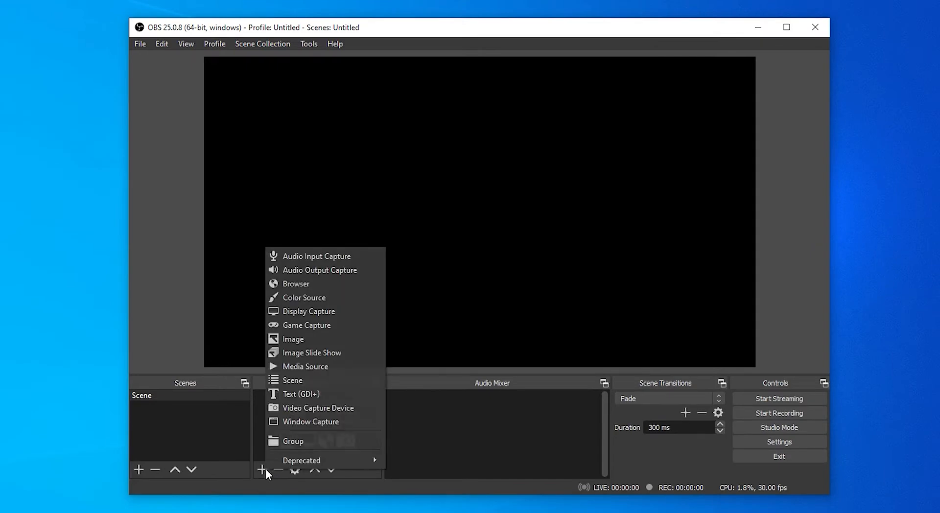
left_click(319, 408)
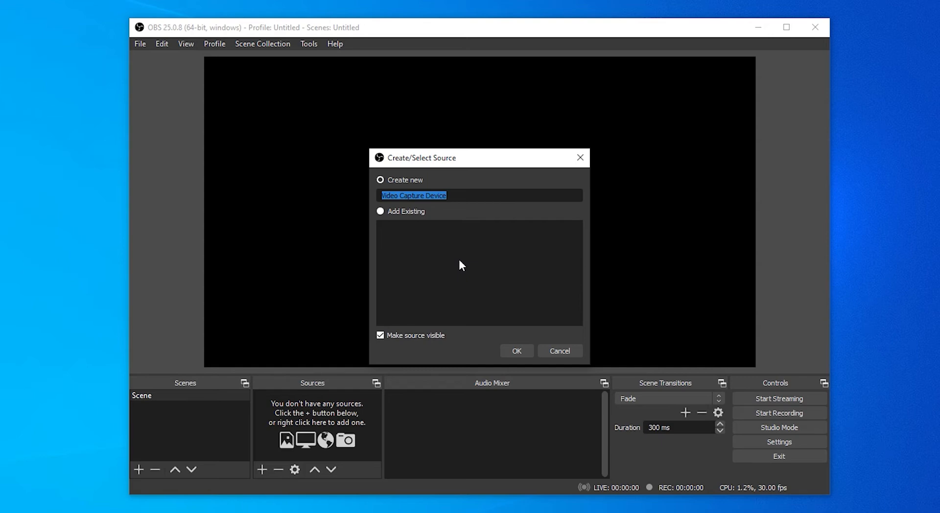
type("Webcam")
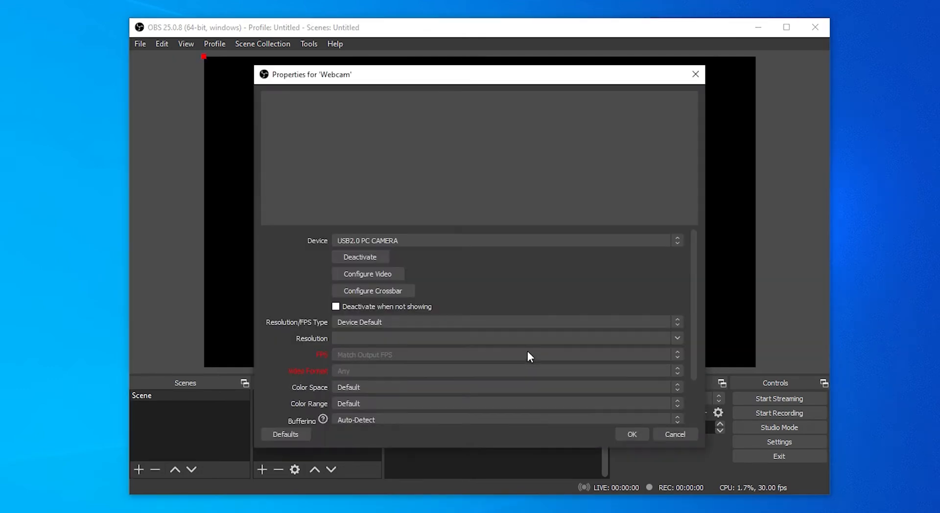
left_click(477, 245)
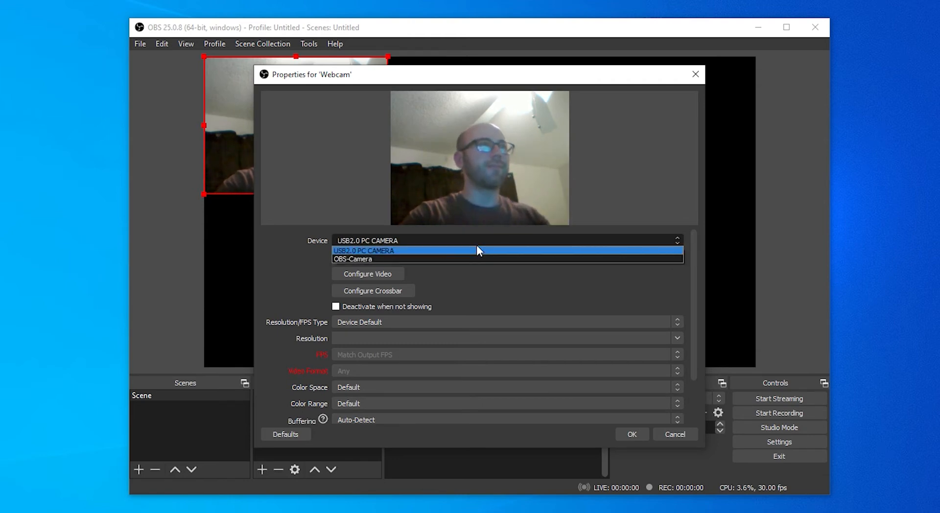
left_click(478, 251)
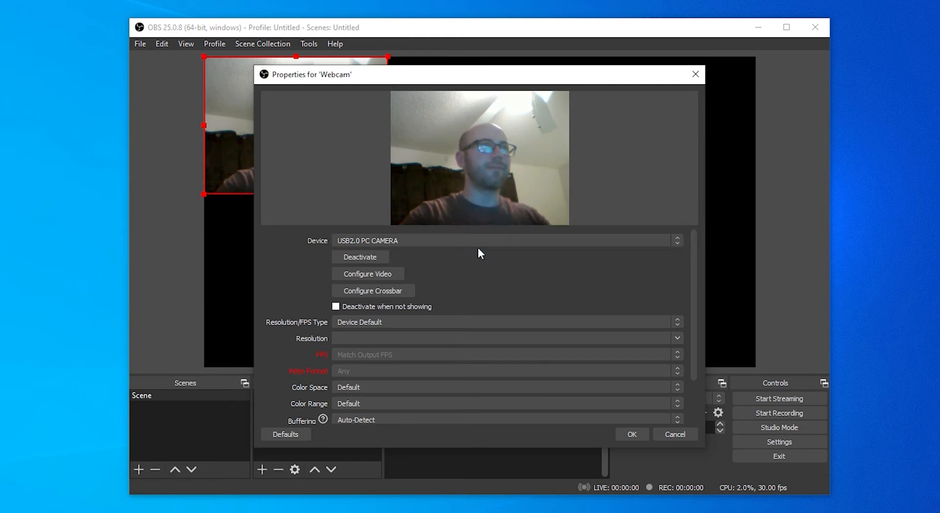
left_click(632, 435)
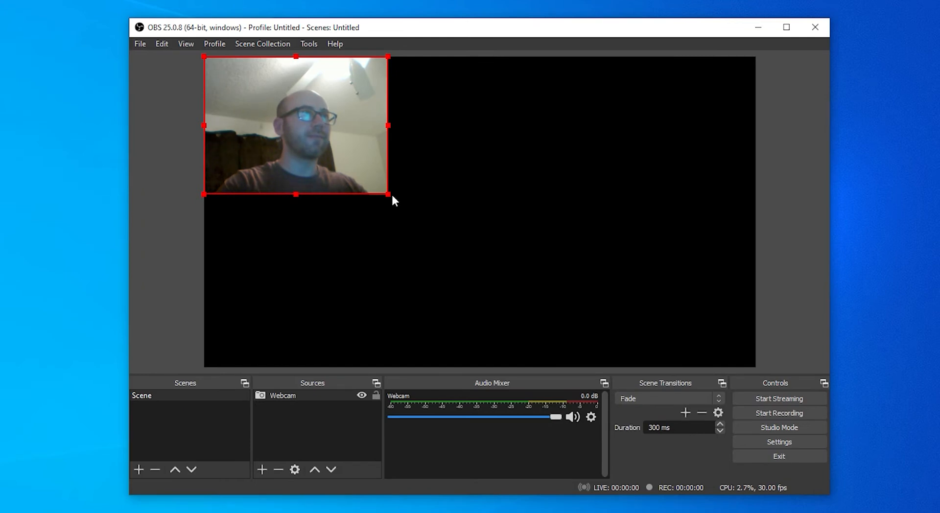
Shrink the webcam image slightly and place it in the canvas's upper-right corner.
left_click_drag(392, 196, 335, 179)
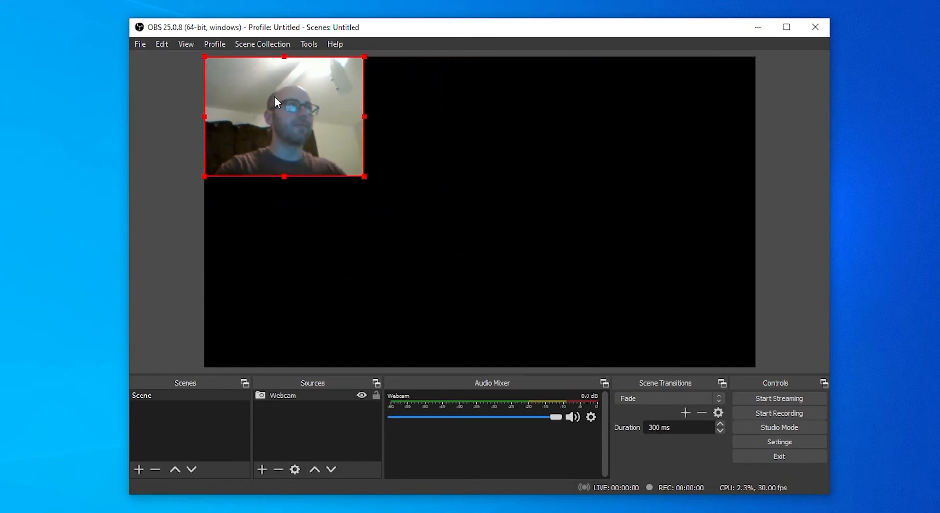
left_click_drag(274, 97, 662, 97)
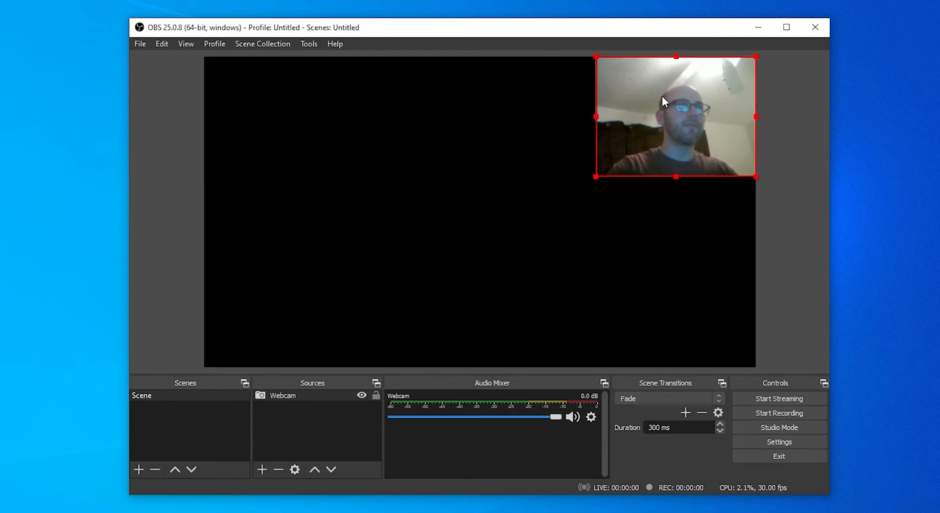
left_click(661, 221)
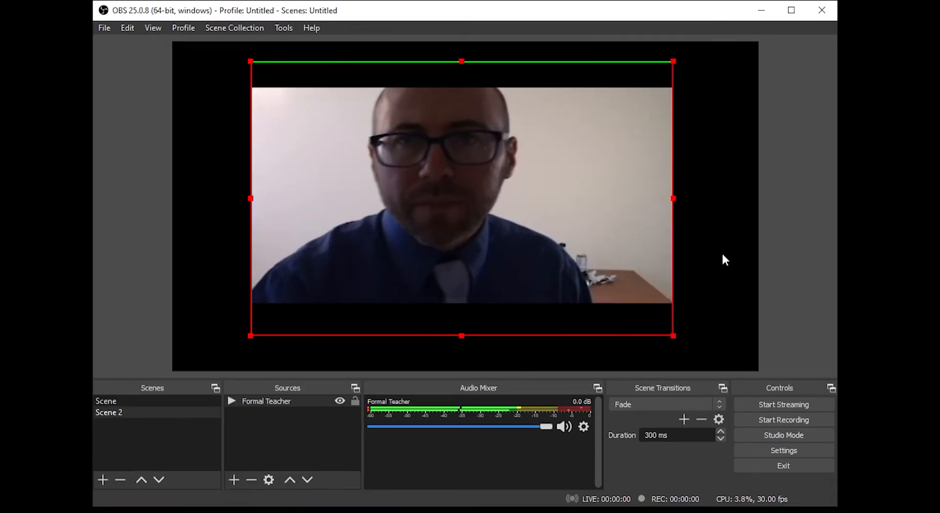
Crop the Formal Teacher video inward from its lower-right corner and then pull that corner back outward.
left_click(716, 264)
left_click(621, 253)
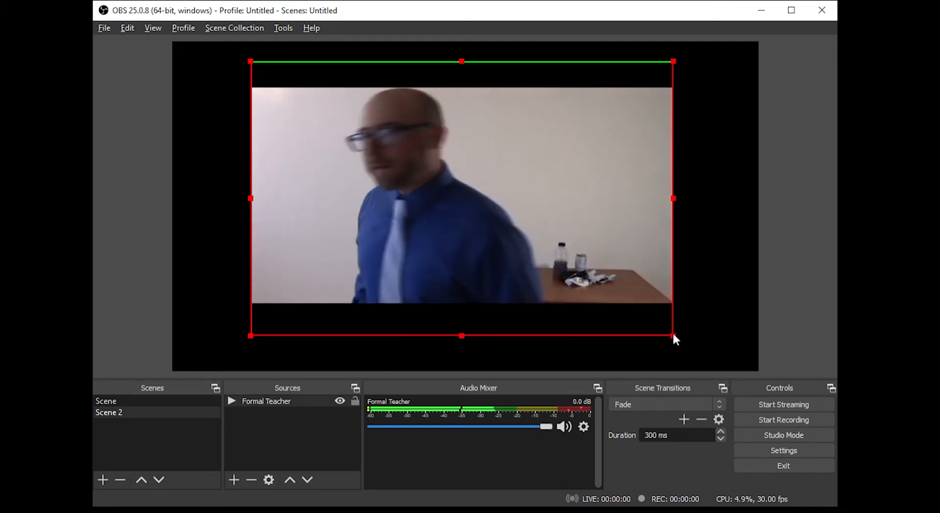
left_click_drag(673, 337, 532, 241)
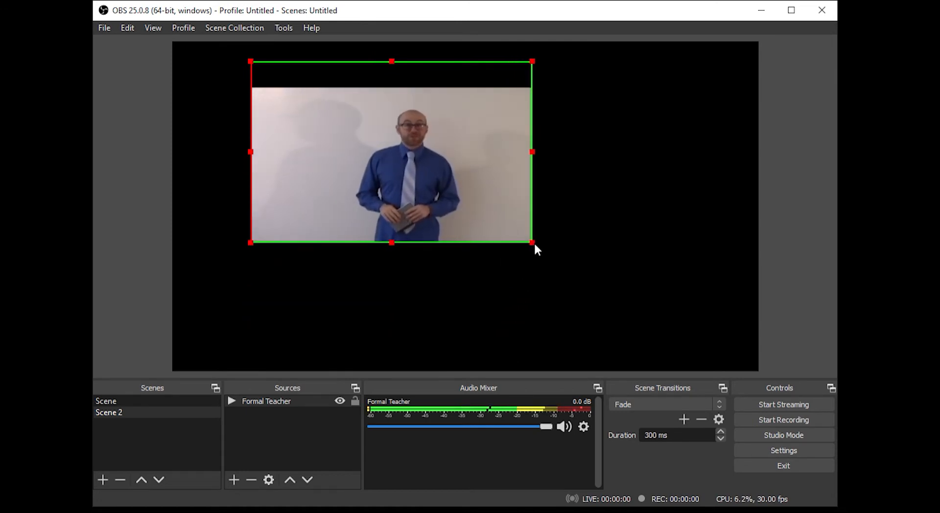
left_click_drag(534, 244, 696, 338)
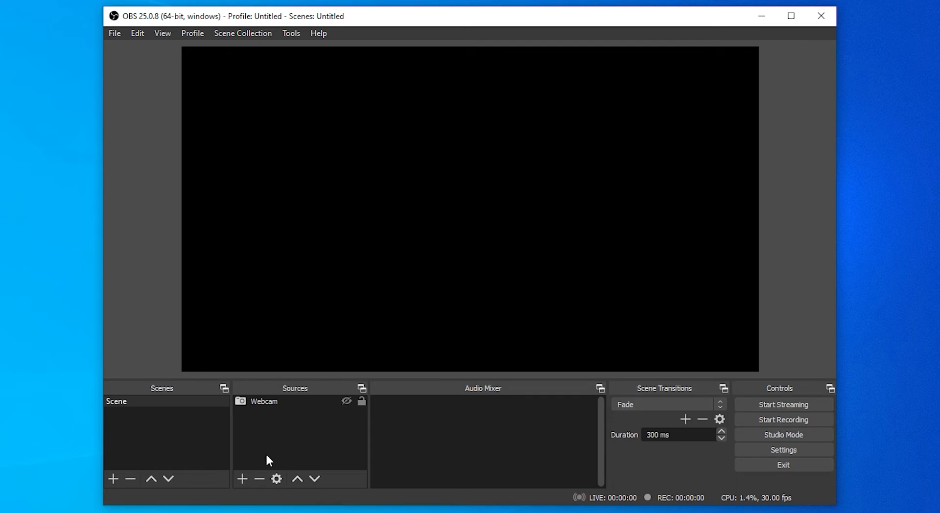
Add an Image source named Ecosystem that uses ecosystem.PNG from the city of stem assets folder.
left_click(242, 479)
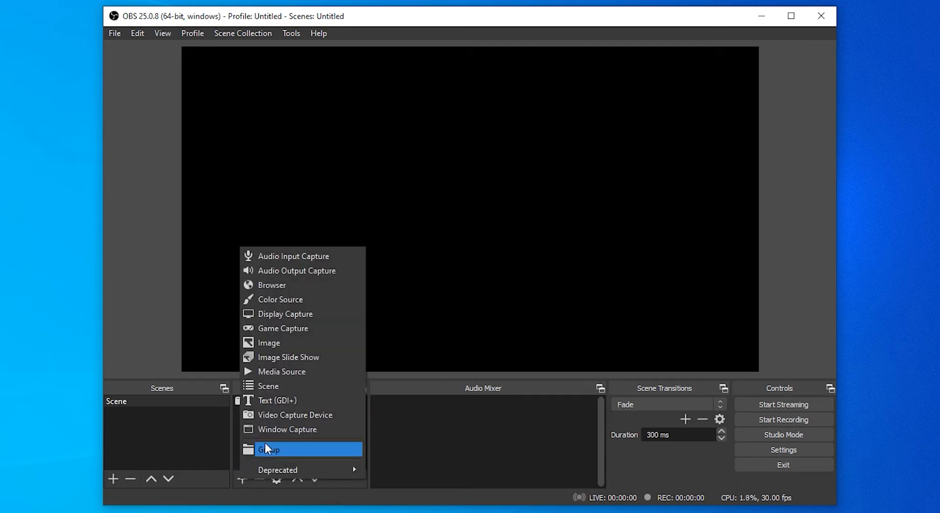
left_click(278, 341)
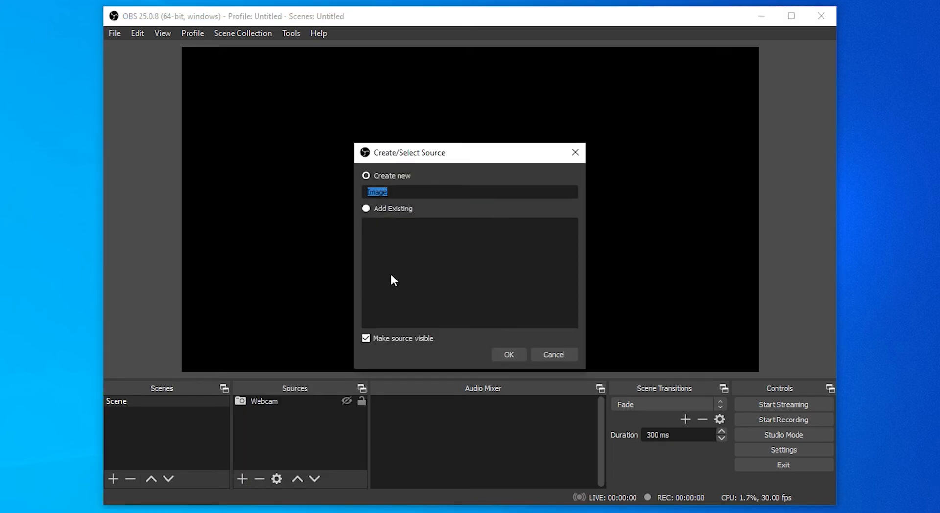
type("Ecosystem")
left_click(509, 355)
left_click(657, 344)
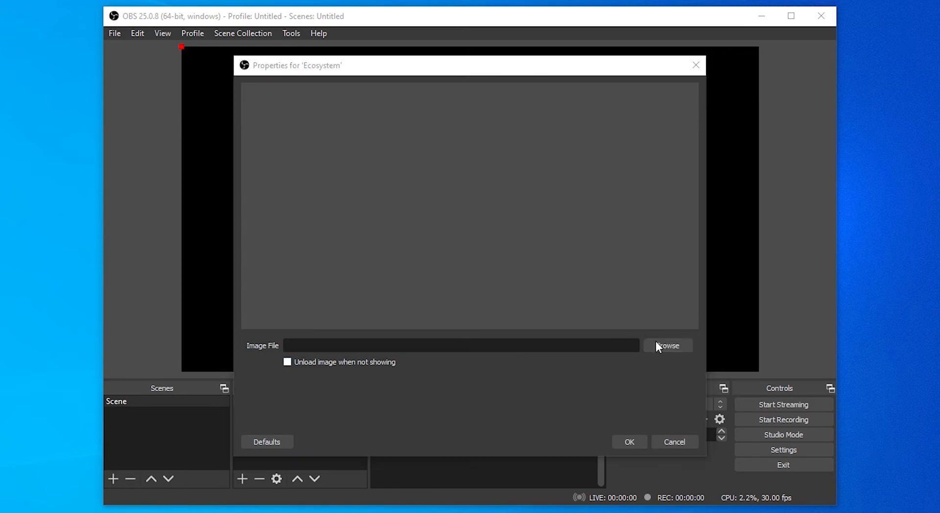
double_click(469, 187)
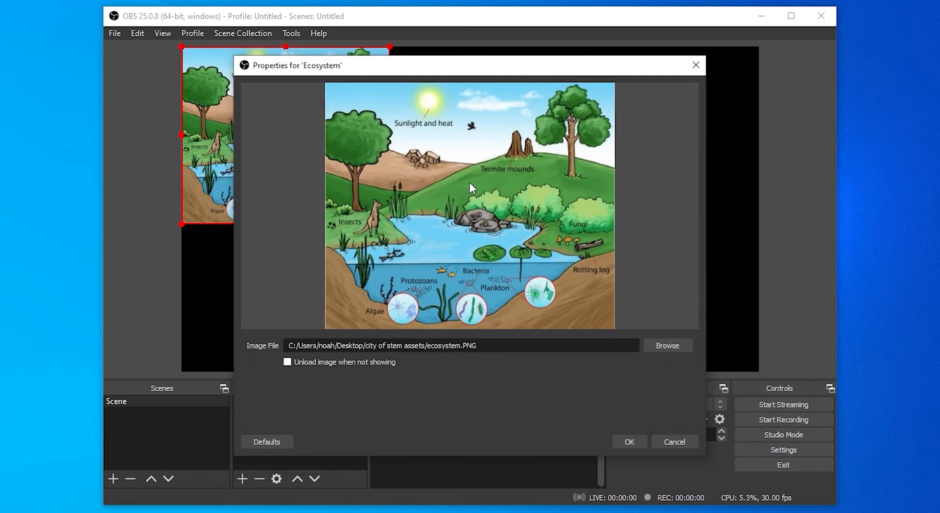
left_click(633, 441)
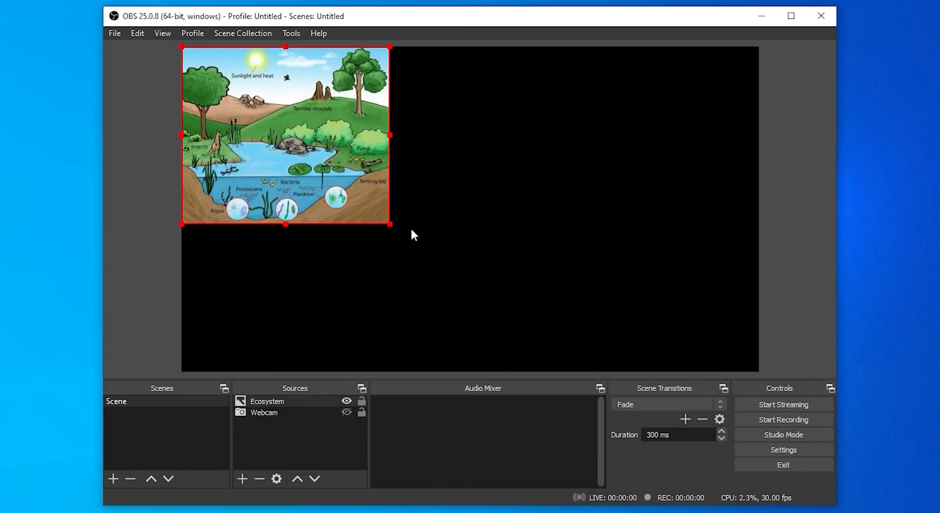
Enlarge the Ecosystem image to about half the canvas width and place it in the canvas's right half with a margin.
left_click_drag(390, 224, 549, 358)
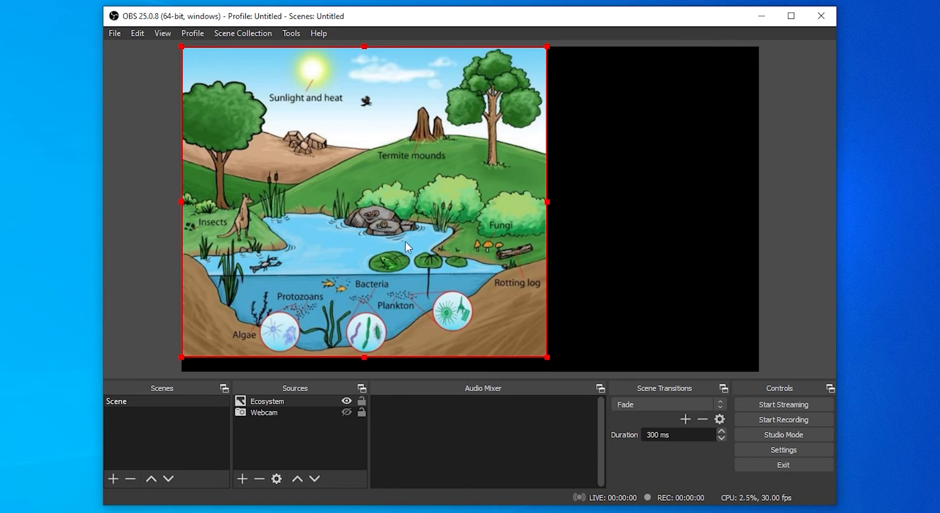
left_click_drag(406, 242, 615, 243)
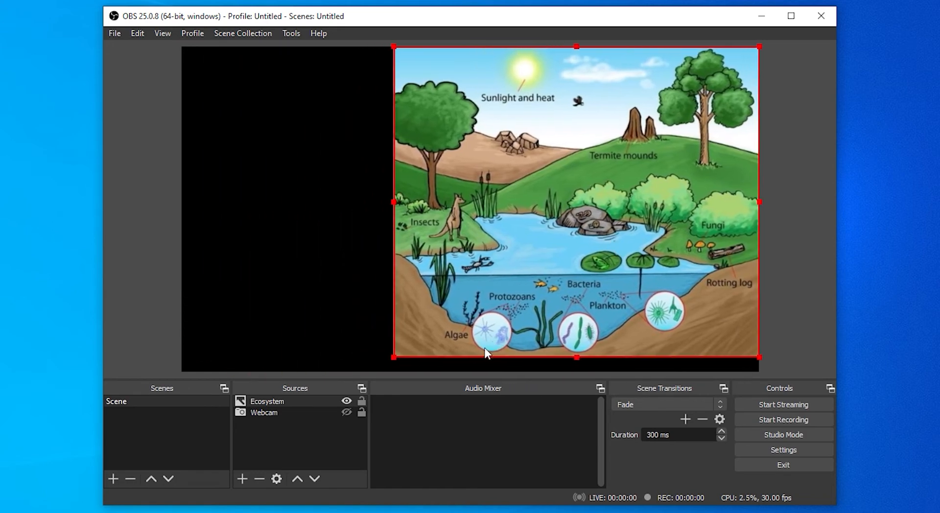
left_click_drag(394, 357, 496, 309)
left_click_drag(615, 207, 595, 228)
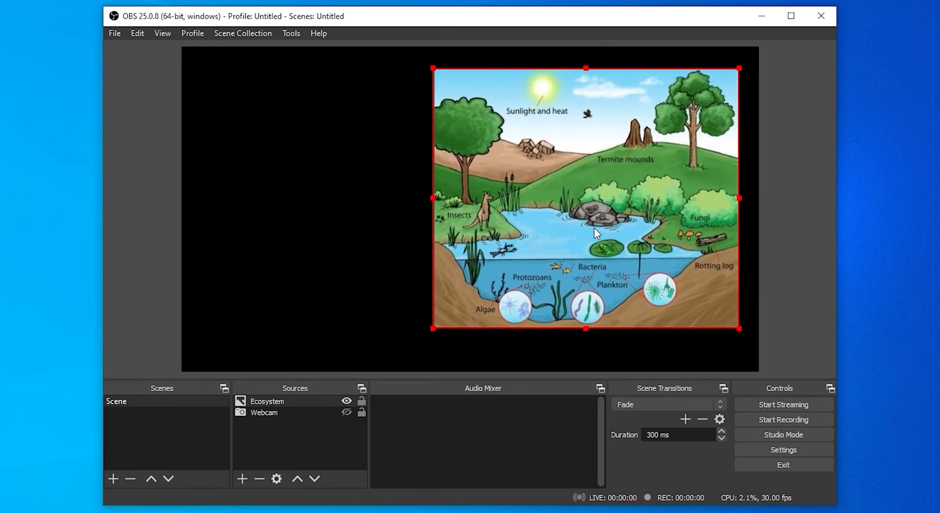
Add a Color Source named Background and set its color to cyan (#ff00ffff).
left_click(246, 478)
left_click(296, 299)
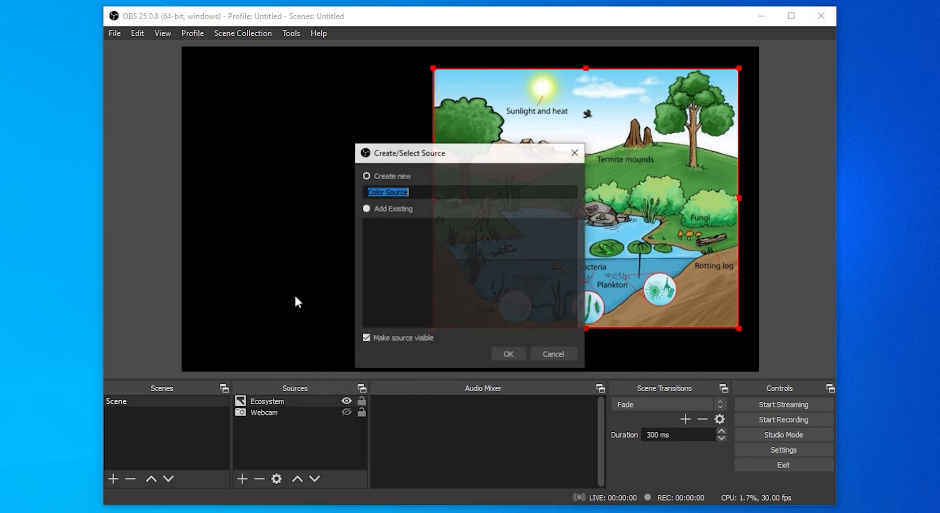
type("Background")
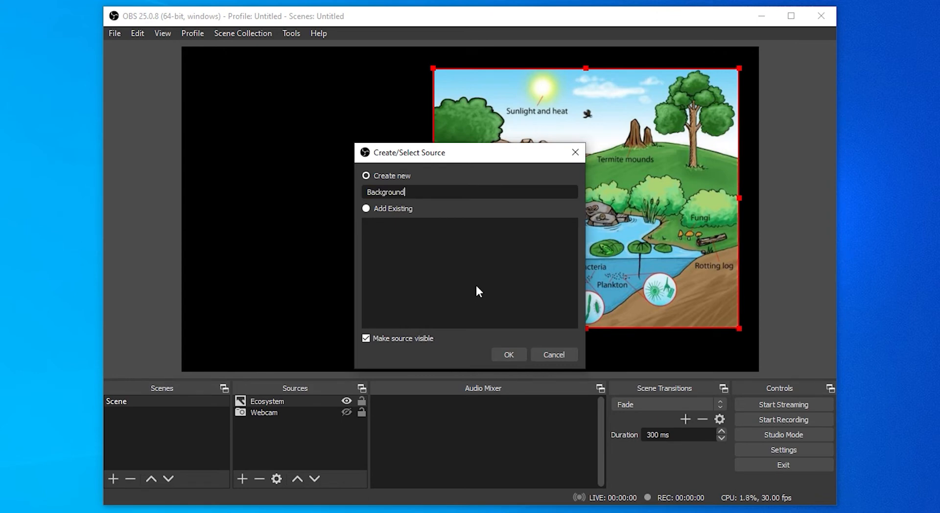
key("Return")
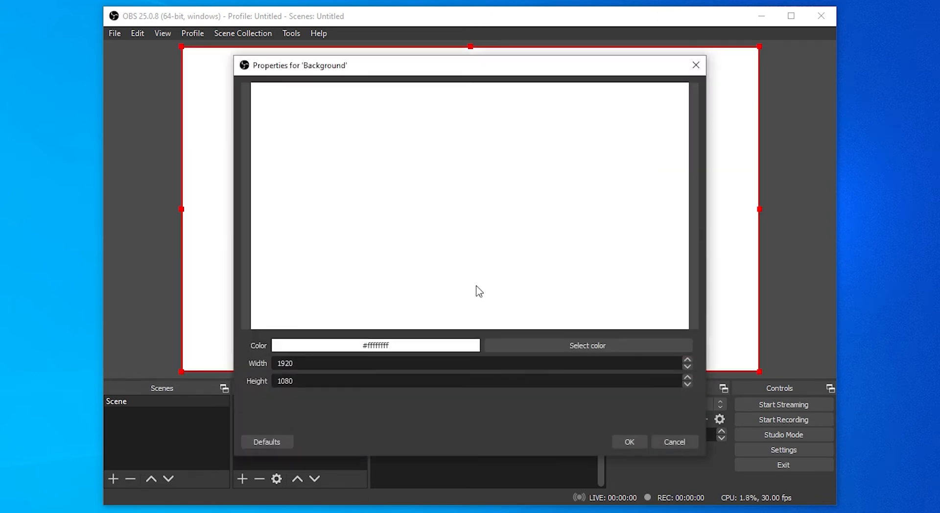
left_click(613, 347)
left_click(425, 195)
left_click(565, 382)
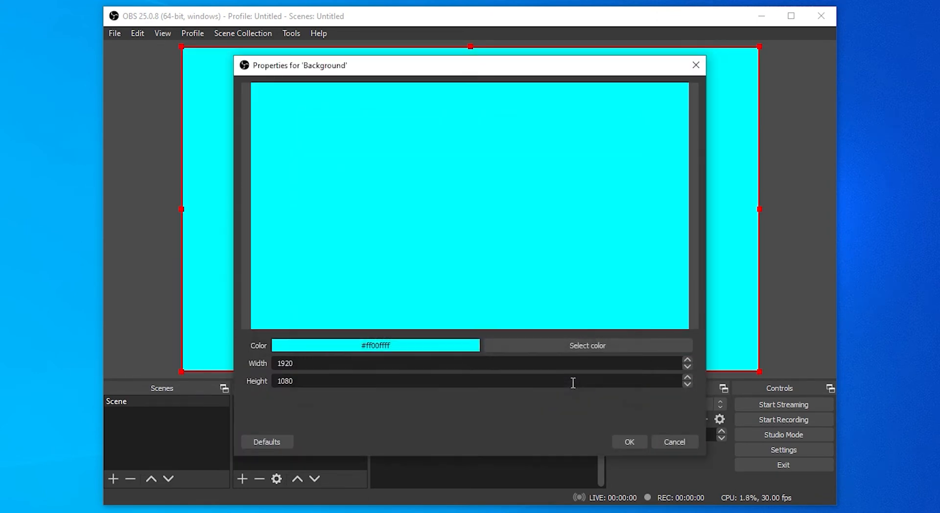
left_click(632, 441)
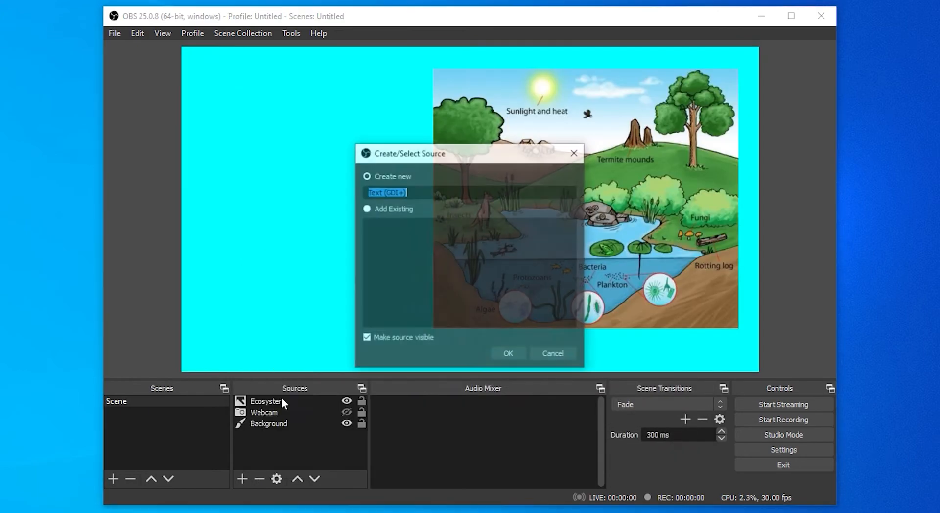
Add a text source named Text title reading "Ecosystem Diagram" and shrink it to fit above the ecosystem image.
type("Text title")
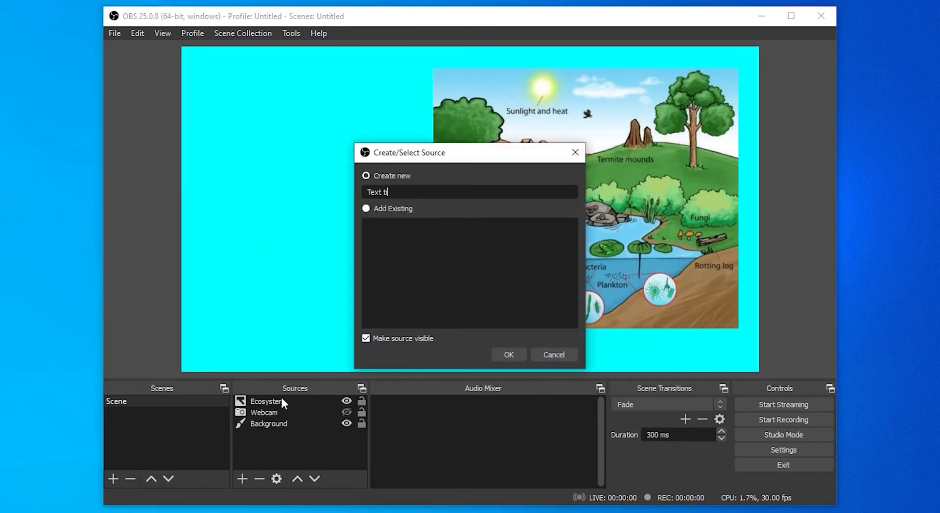
key("Return")
left_click(465, 359)
type("Ecosystem Diag")
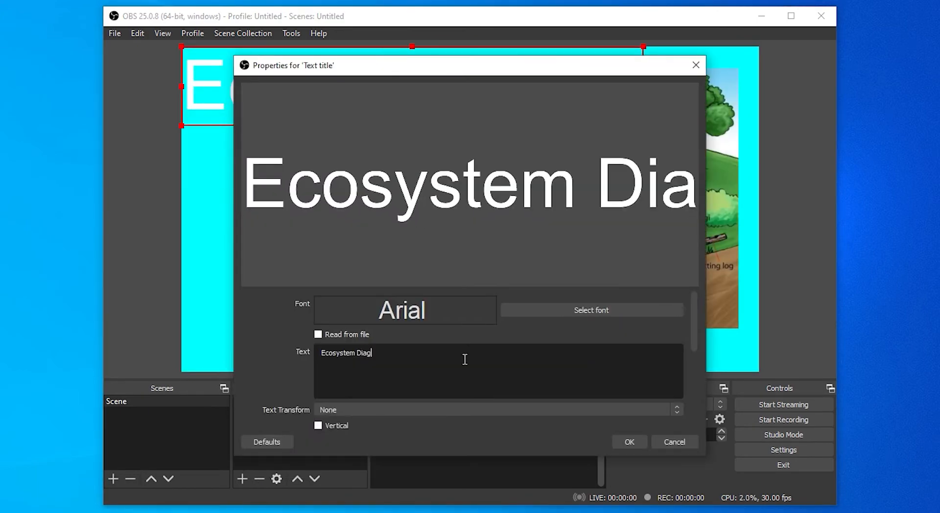
type("ram")
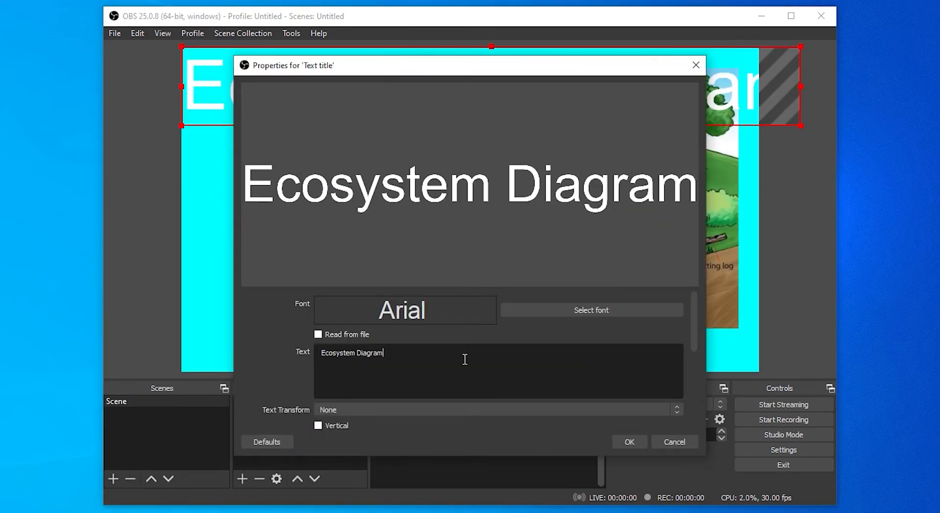
left_click(632, 442)
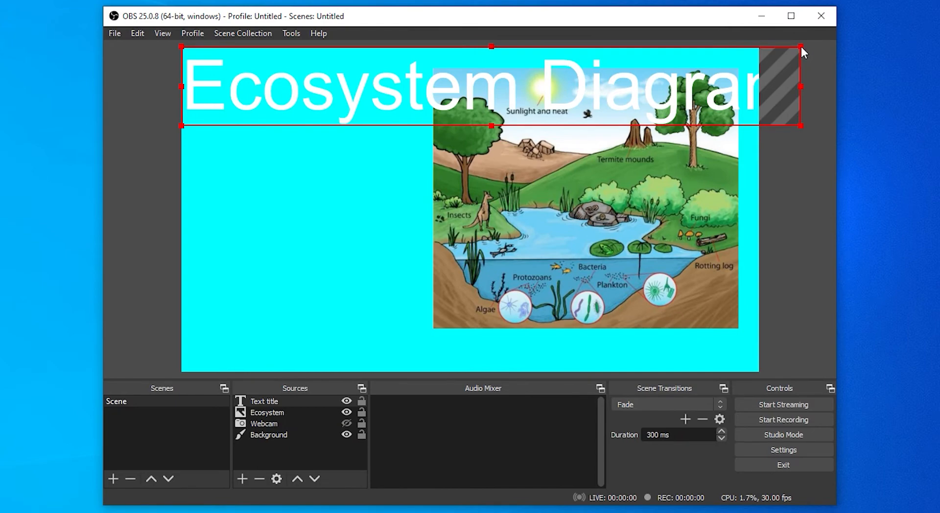
left_click_drag(802, 46, 725, 55)
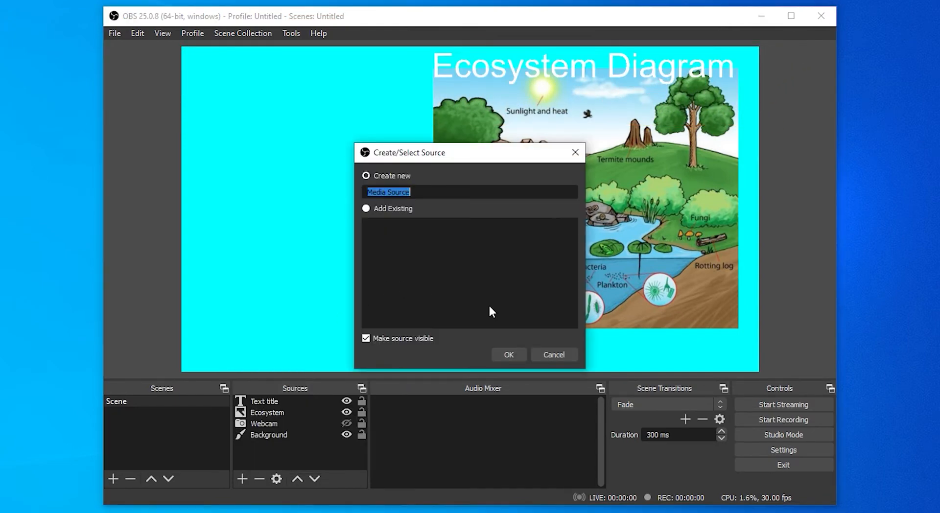
Add a Media Source named Heron that plays the local file IMG_0391.MOV.
type("Heron")
key("Return")
left_click(656, 339)
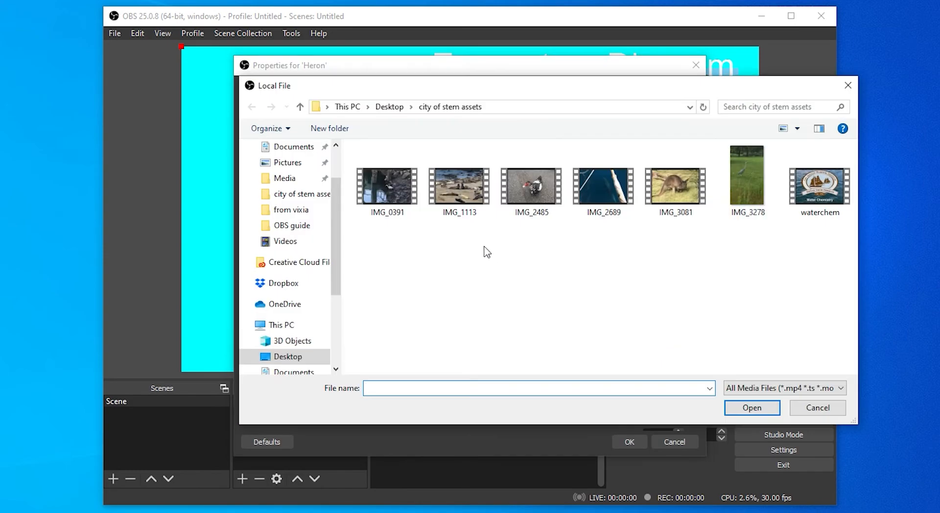
double_click(398, 184)
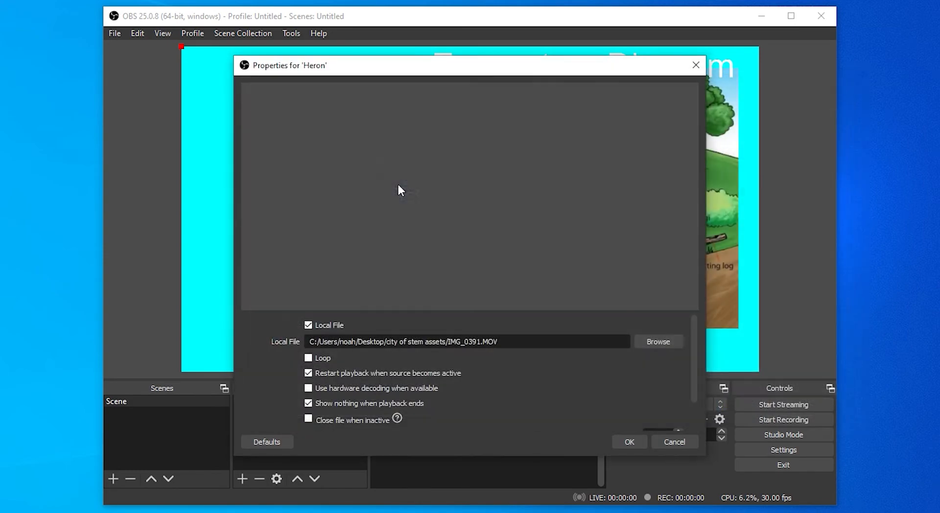
left_click(630, 442)
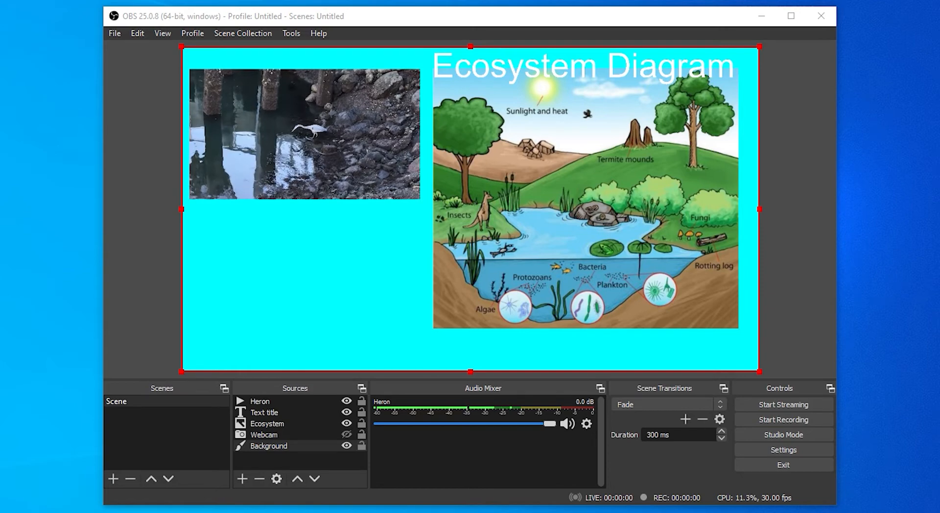
Add a Window Capture source named Browser that captures the Chrome window showing STEM at Home — City of STEM.
left_click(243, 478)
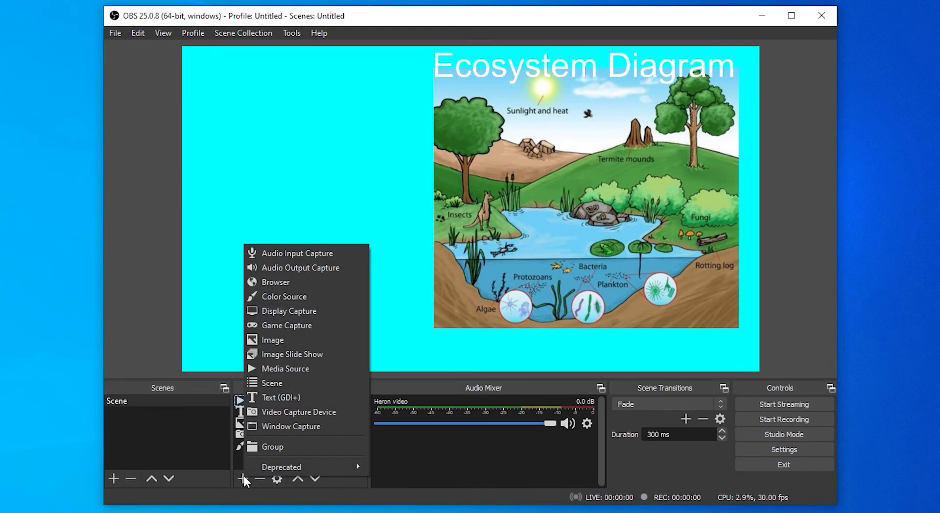
left_click(287, 427)
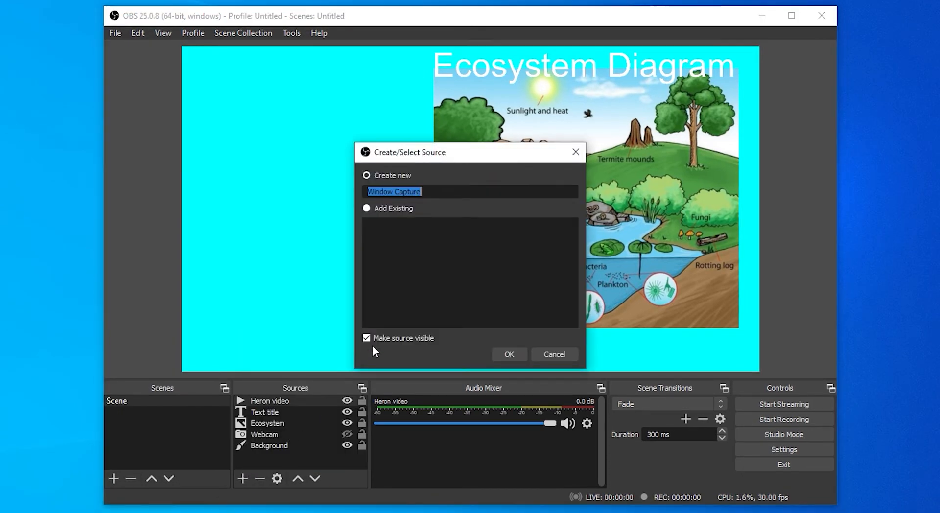
type("Brow")
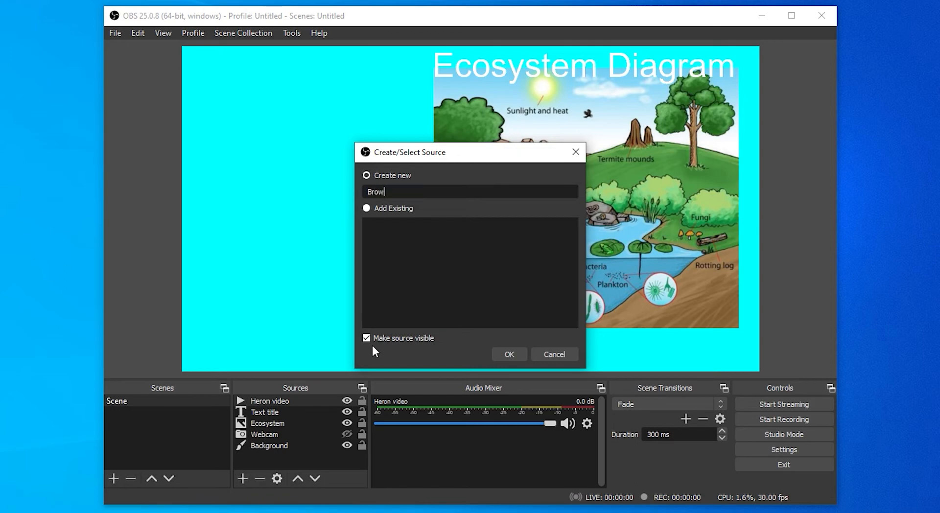
type("ser")
key("Return")
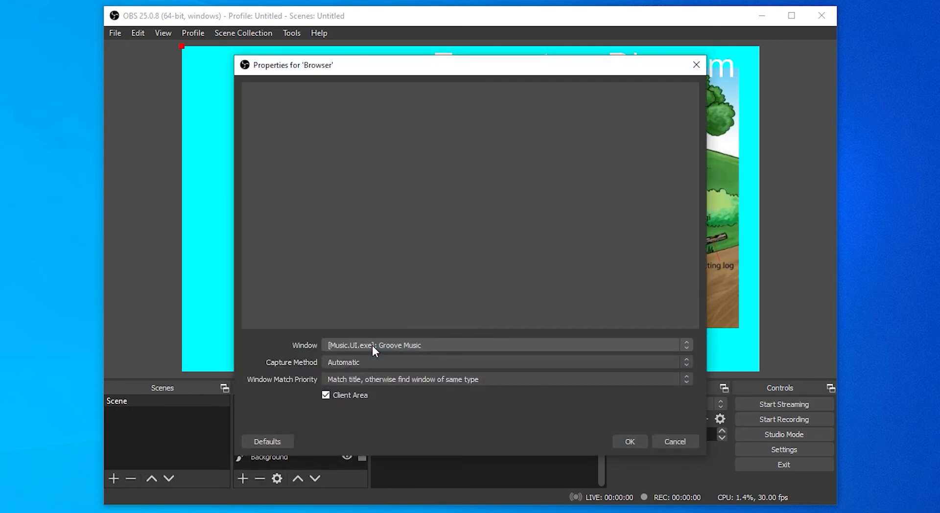
left_click(372, 345)
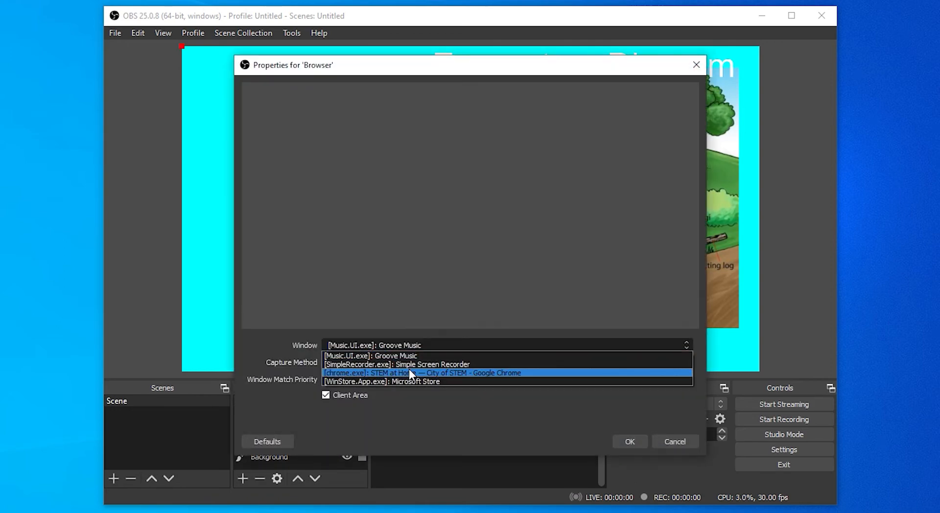
left_click(409, 373)
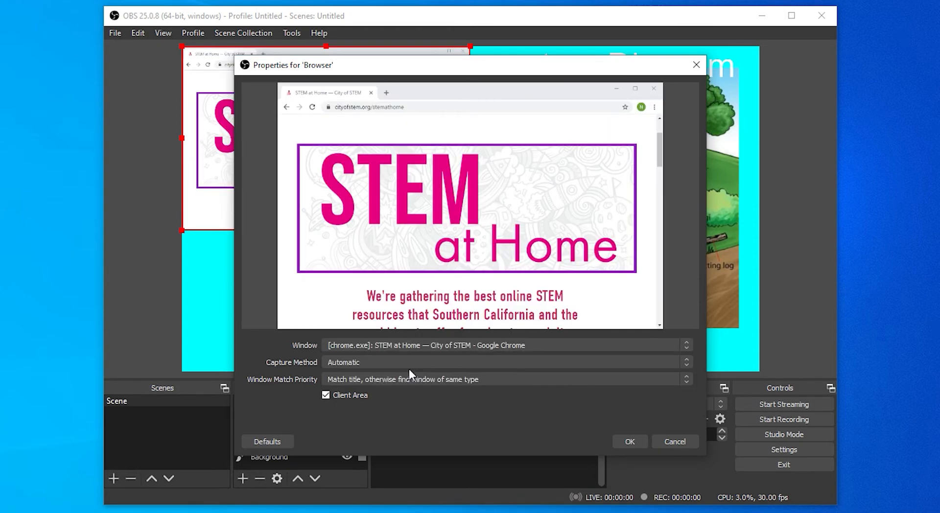
left_click(629, 440)
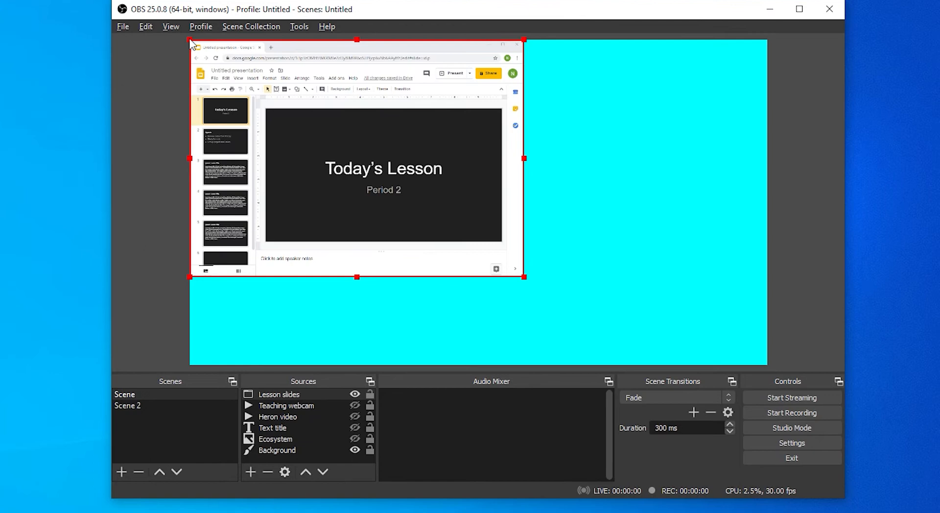
Crop the Lesson slides capture to just the slide area and move it toward the canvas's upper-left corner.
left_click_drag(190, 40, 260, 104)
left_click_drag(525, 279, 510, 247)
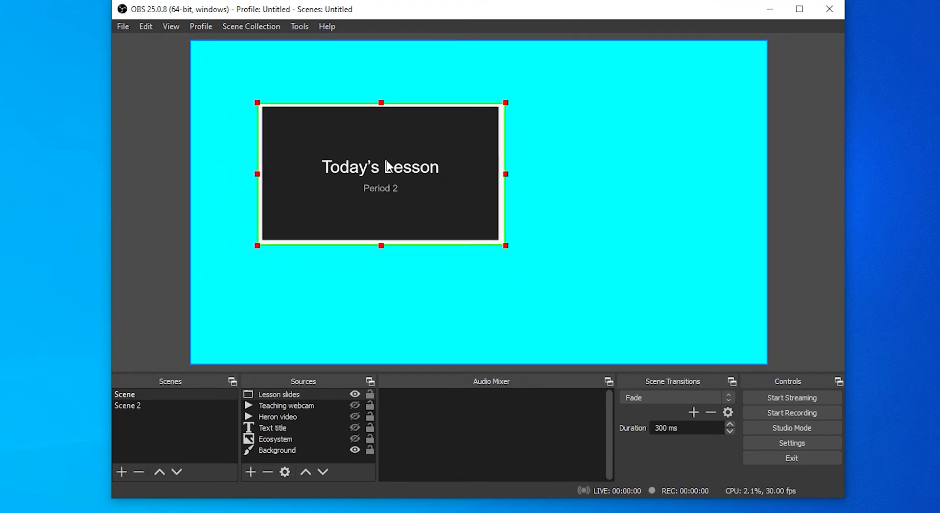
left_click_drag(388, 166, 338, 128)
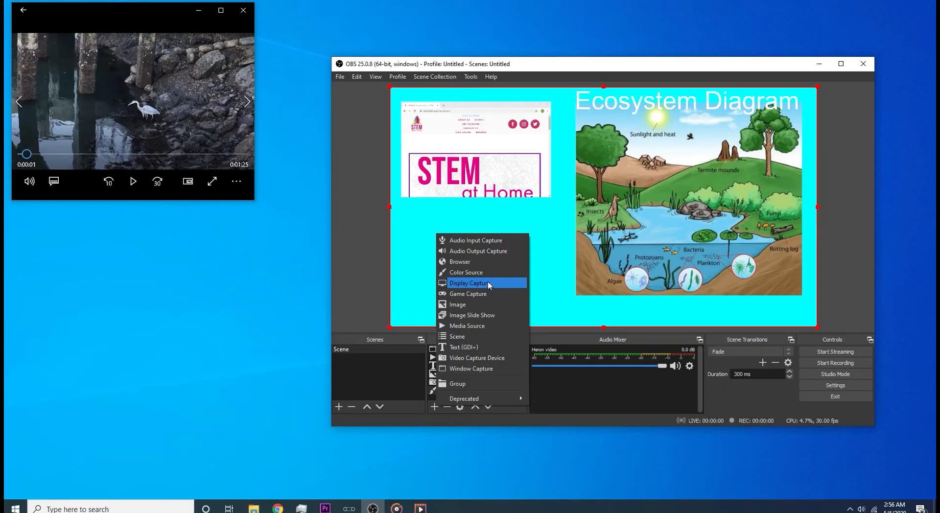
Add a Display Capture source named Main display that captures Display 1: 1920x1080 with the cursor included.
left_click(488, 281)
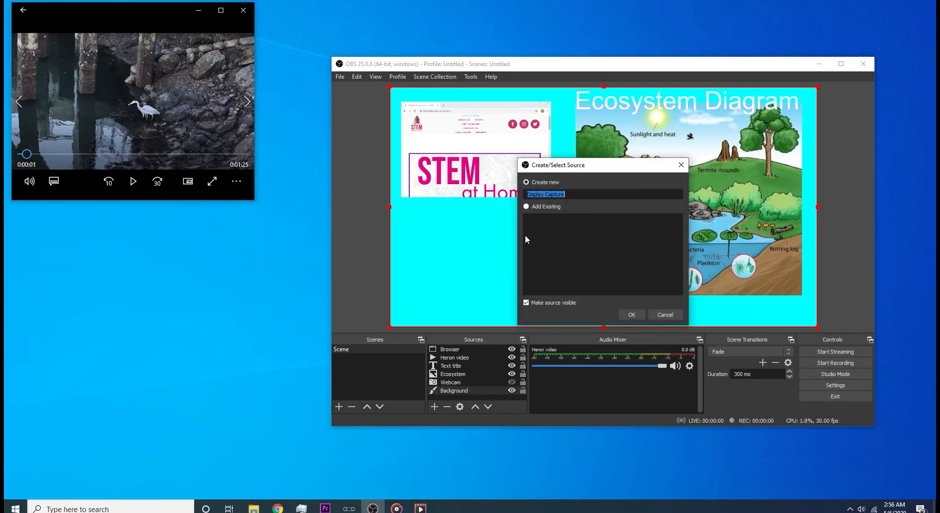
type("Main display")
key("Return")
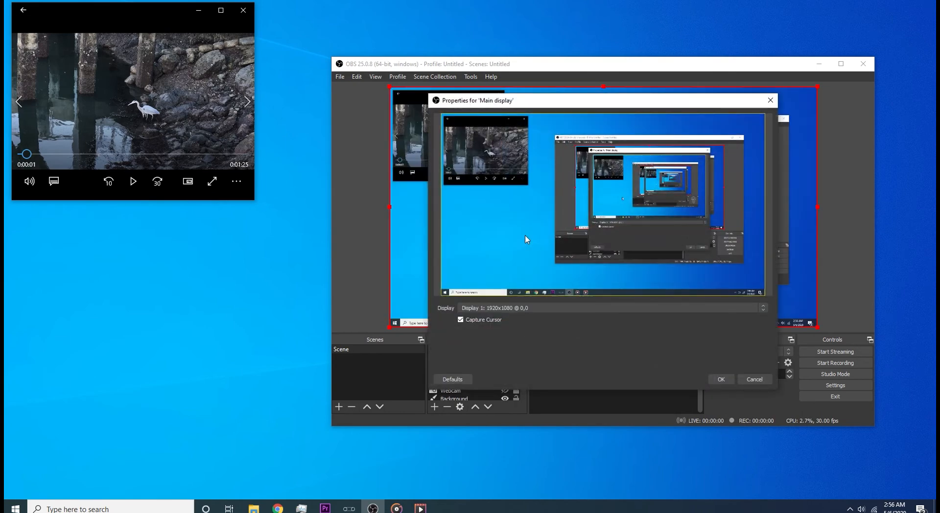
key("Return")
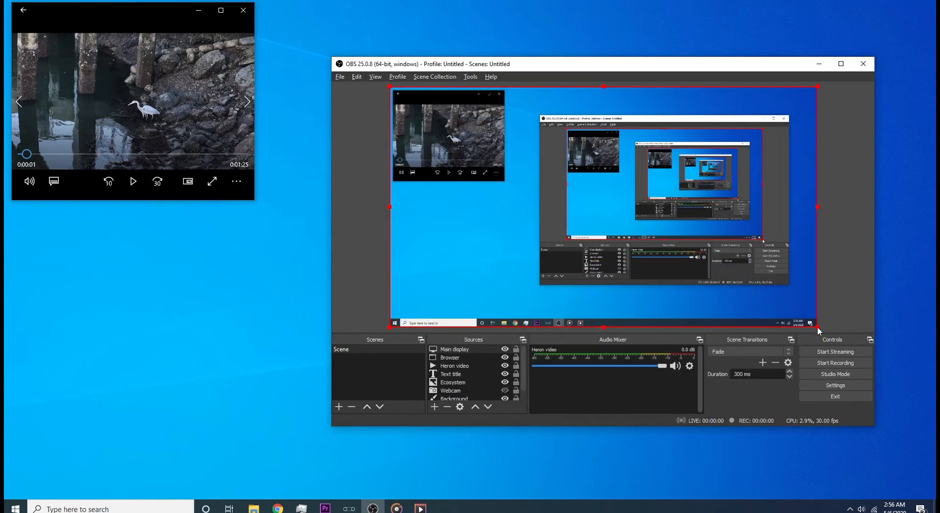
Shrink the Main display capture on the canvas and move the heron video player window lower on the desktop.
left_click_drag(817, 327, 525, 192)
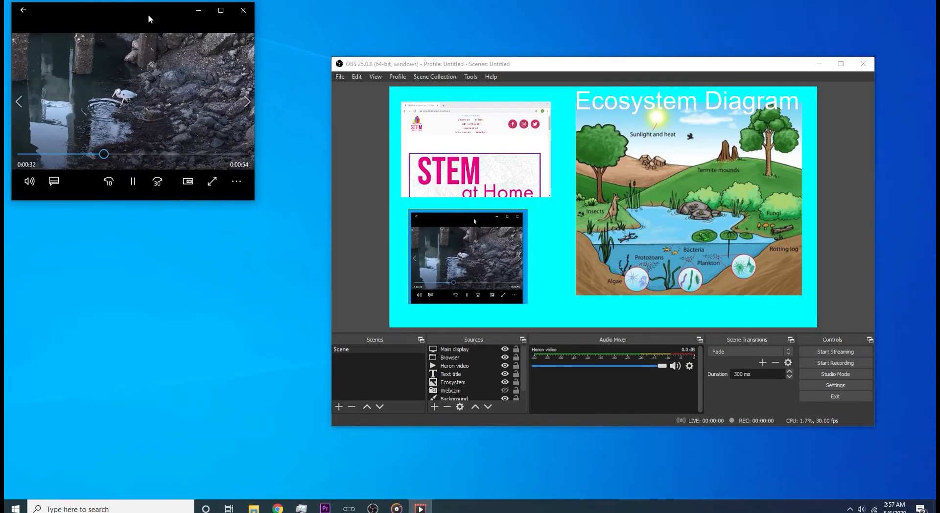
left_click_drag(147, 14, 149, 306)
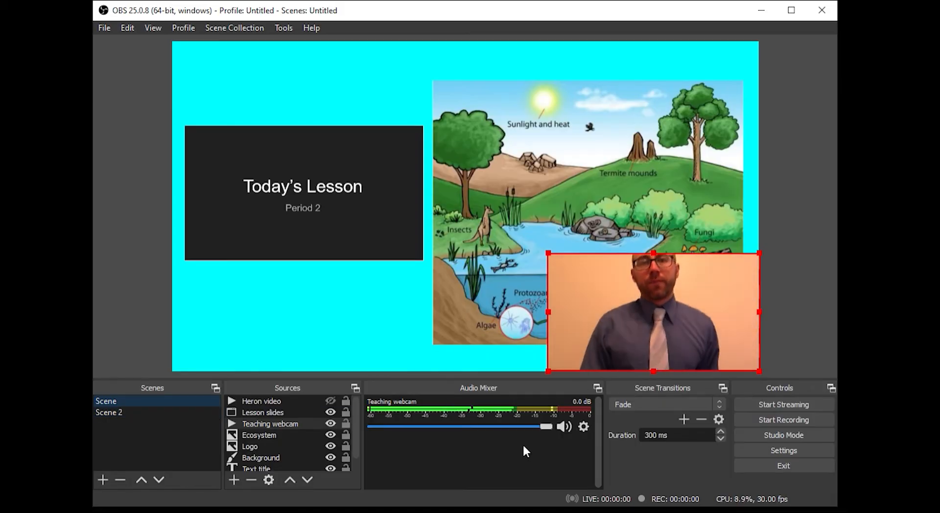
Move the Lesson slides capture up toward the canvas's top edge and make the Heron video source visible.
left_click_drag(370, 229, 372, 161)
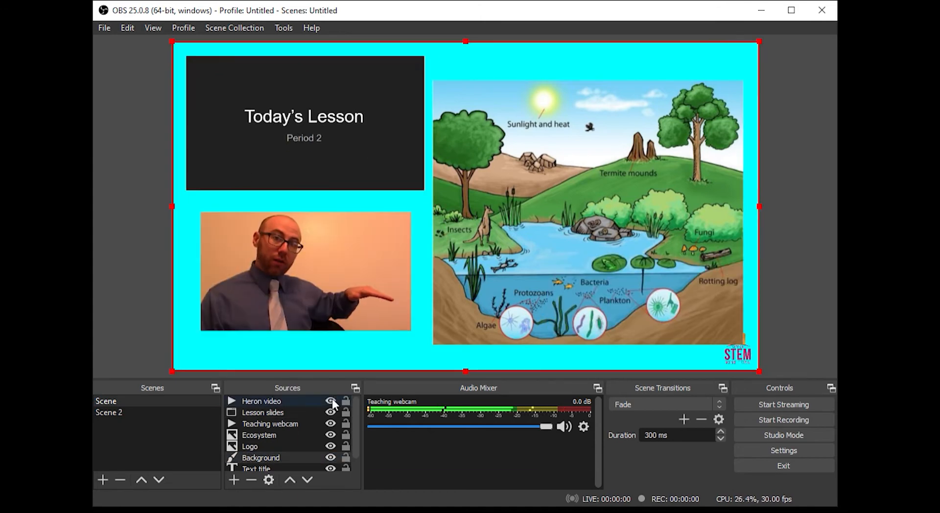
left_click(331, 401)
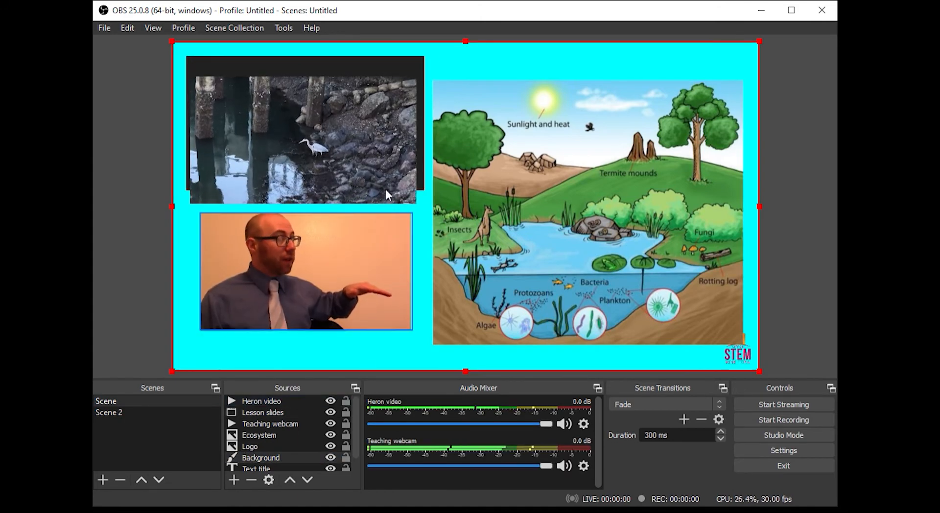
left_click(347, 66)
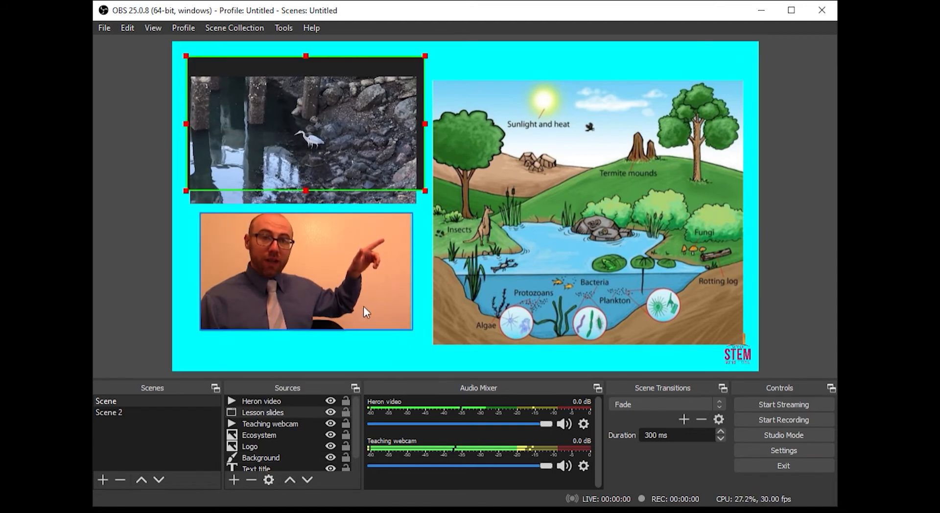
Reorder the sources so Background sits below Text title and Logo is at the front of the stack.
scroll(267, 413, "down", 1)
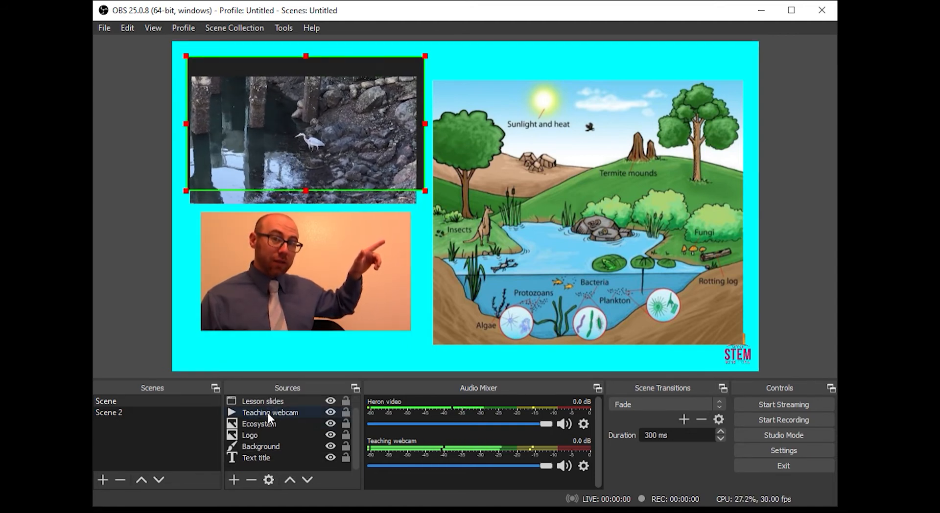
left_click_drag(264, 446, 263, 461)
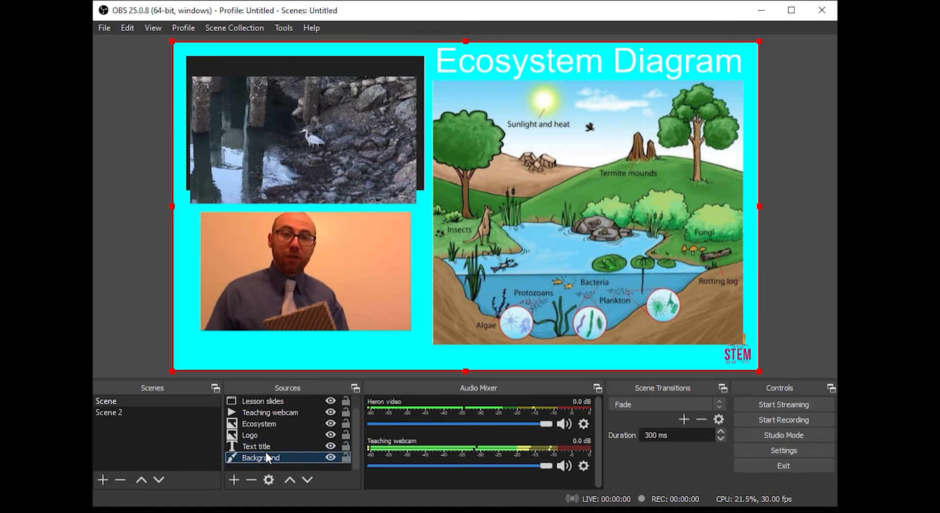
left_click(266, 436)
left_click_drag(266, 437, 274, 395)
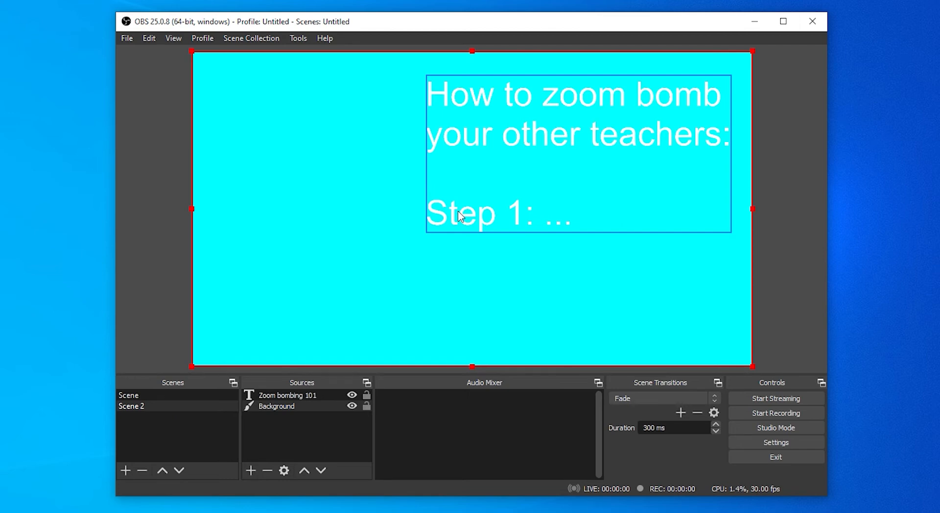
Remove the Zoom bombing 101 text source from Scene 2.
left_click(304, 395)
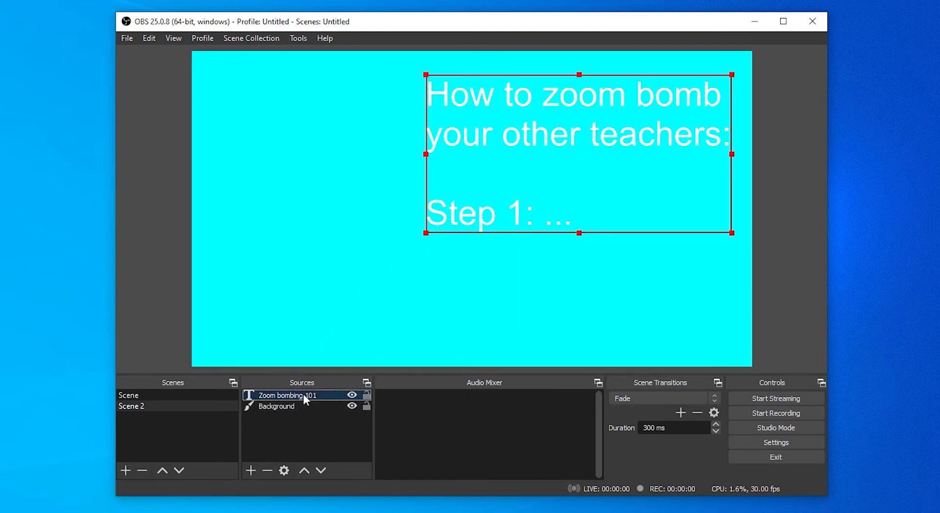
left_click(267, 471)
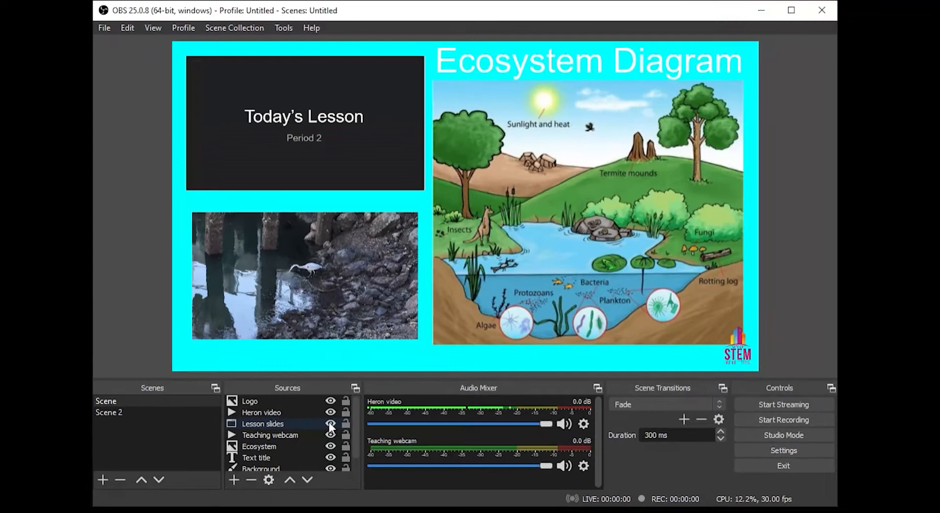
Hide and show again the Lesson slides capture and the Ecosystem image.
left_click(331, 424)
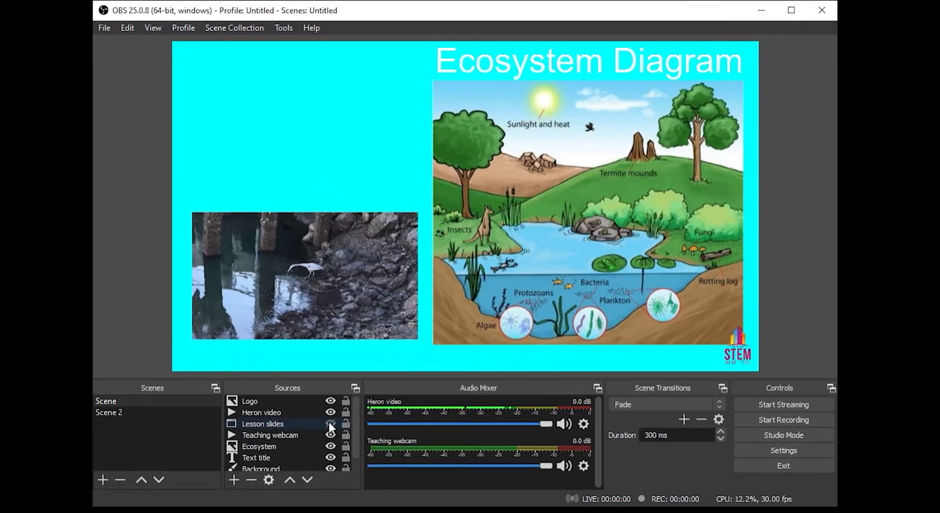
left_click(332, 424)
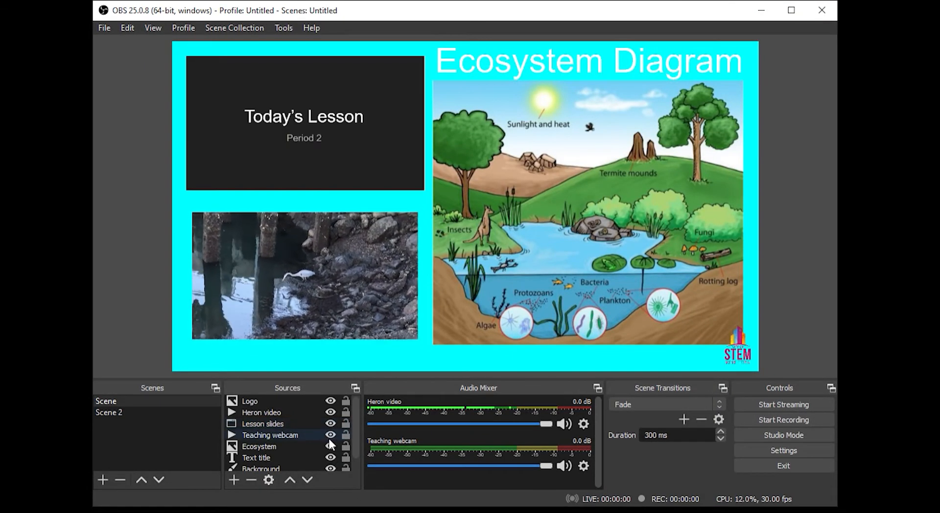
left_click(330, 446)
left_click(330, 445)
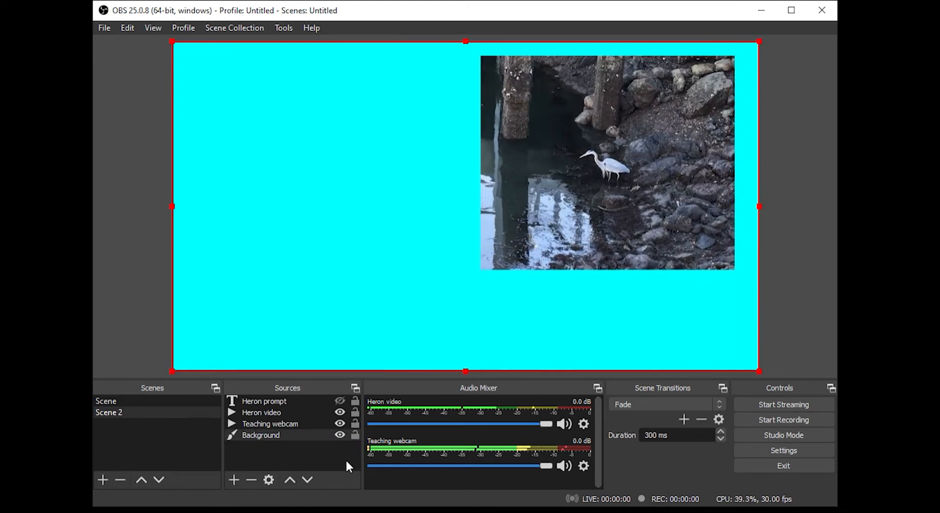
Make the Heron prompt text source visible in Scene 2.
left_click(340, 401)
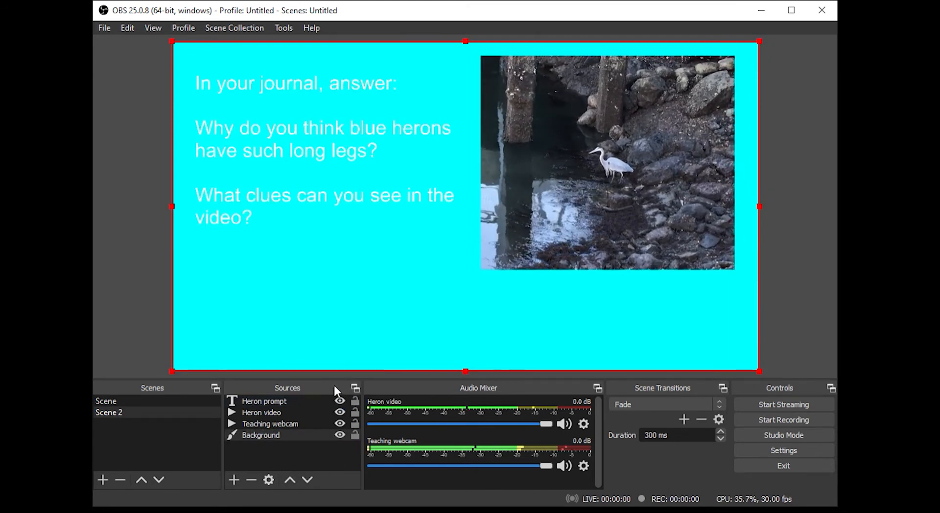
left_click(343, 412)
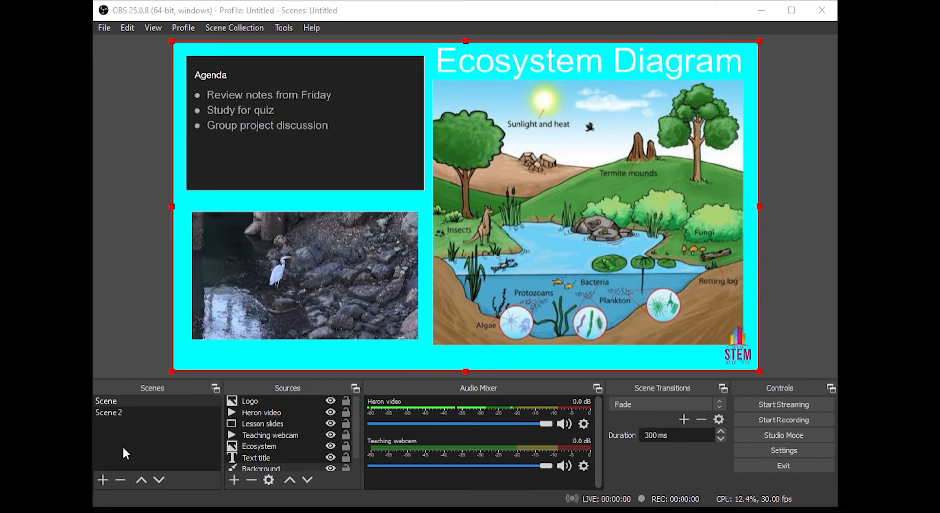
Switch between Scene and Scene 2, ending on Scene 2.
left_click(149, 411)
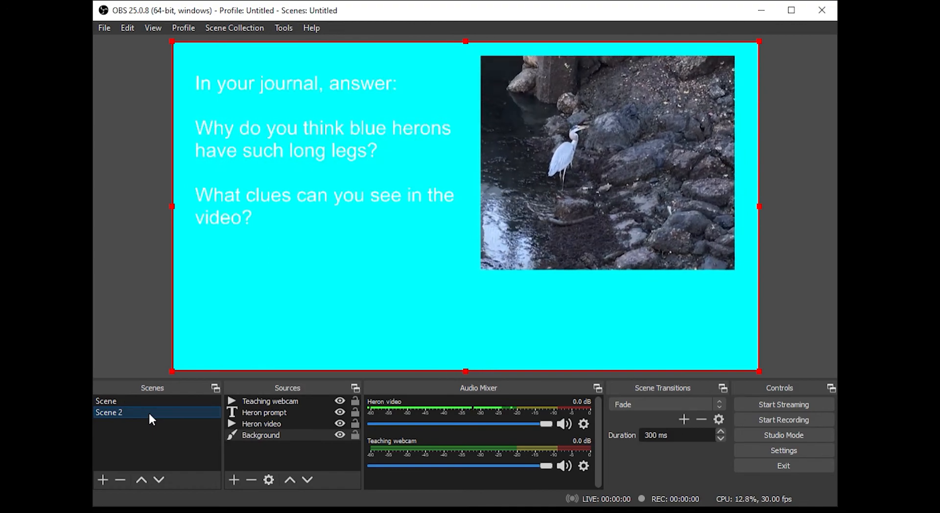
left_click(152, 401)
left_click(156, 411)
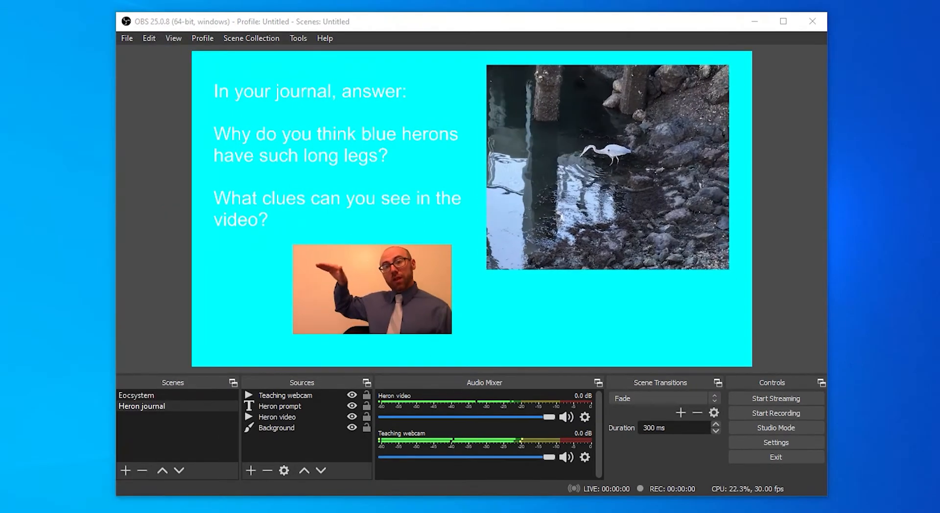
Add a new empty scene, keeping the suggested name Scene 2.
left_click(199, 426)
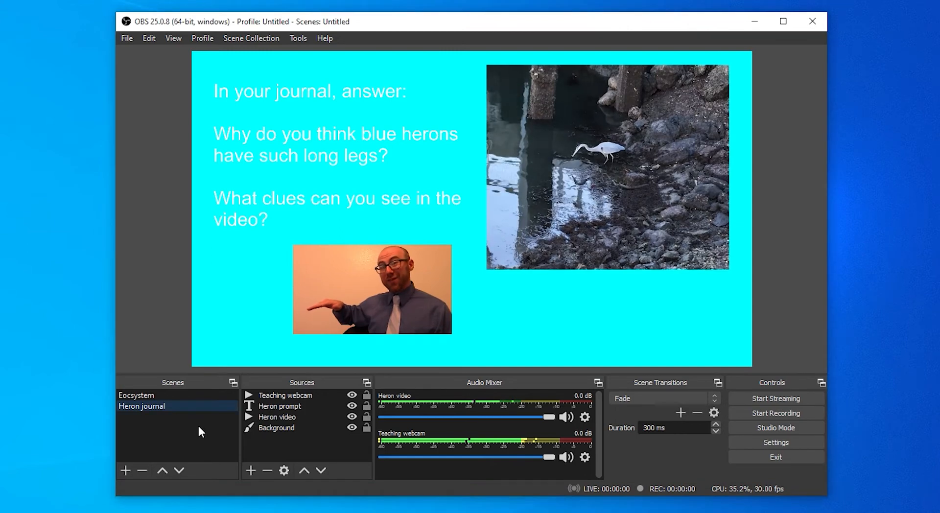
left_click(125, 471)
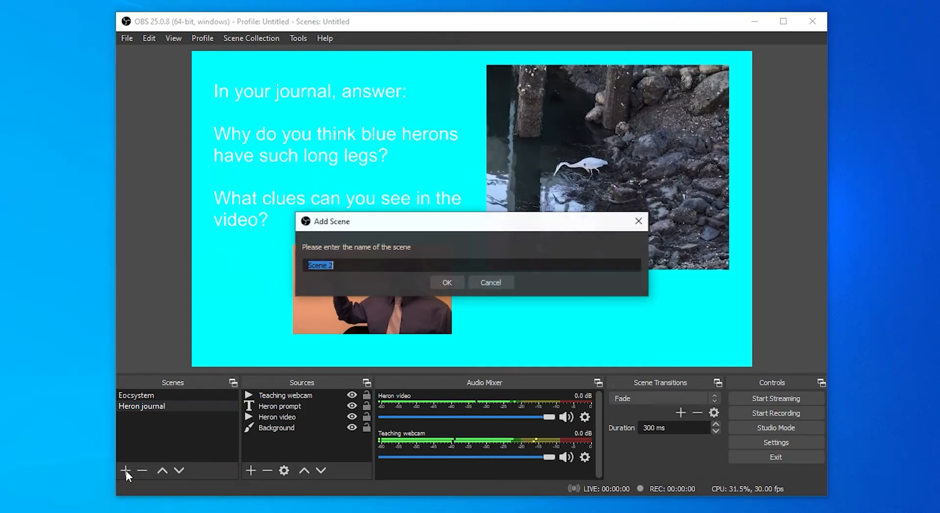
left_click(440, 282)
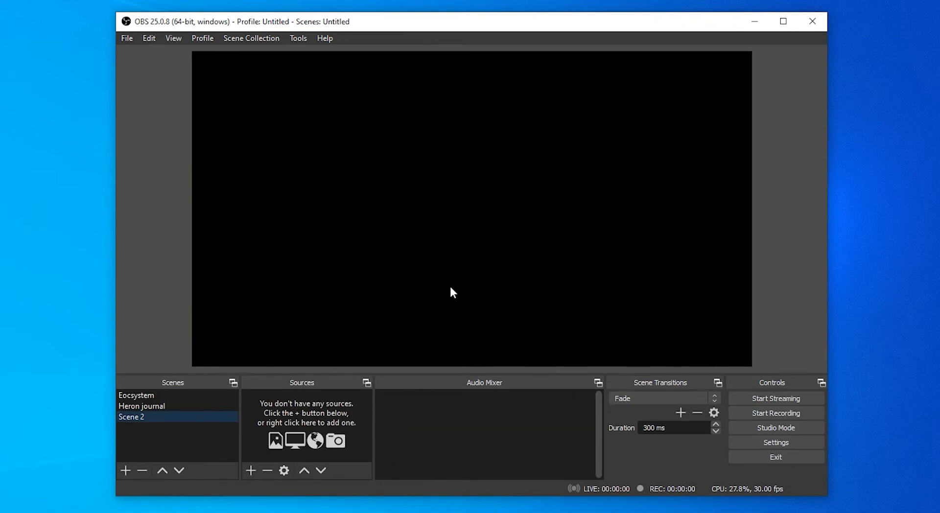
Duplicate the Eocsystem scene.
left_click(150, 397)
right_click(152, 395)
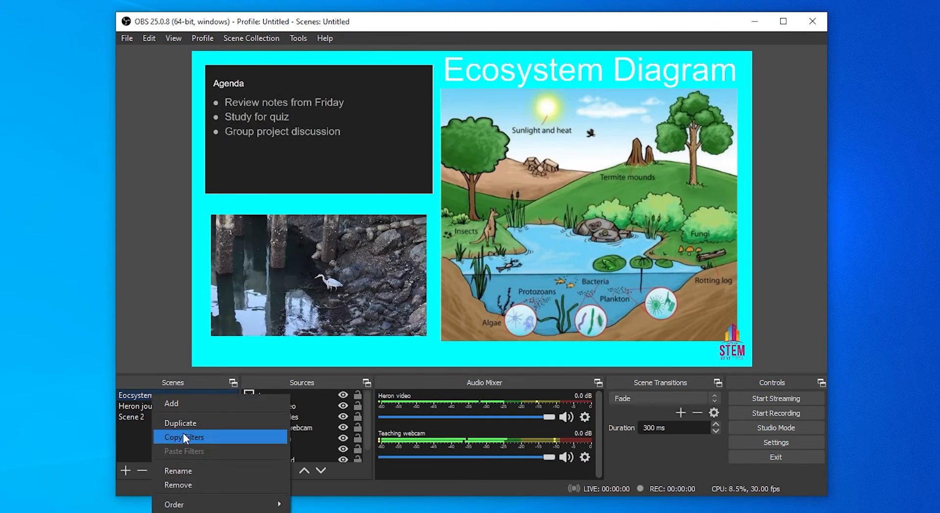
left_click(199, 422)
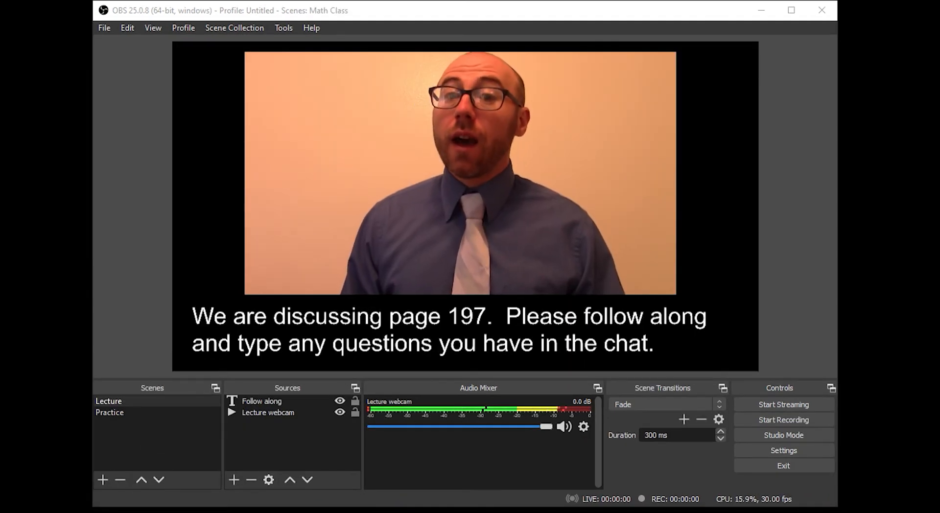
In the Math Class collection, switch from the Lecture scene to Practice and make the problem 2 text visible.
left_click(163, 442)
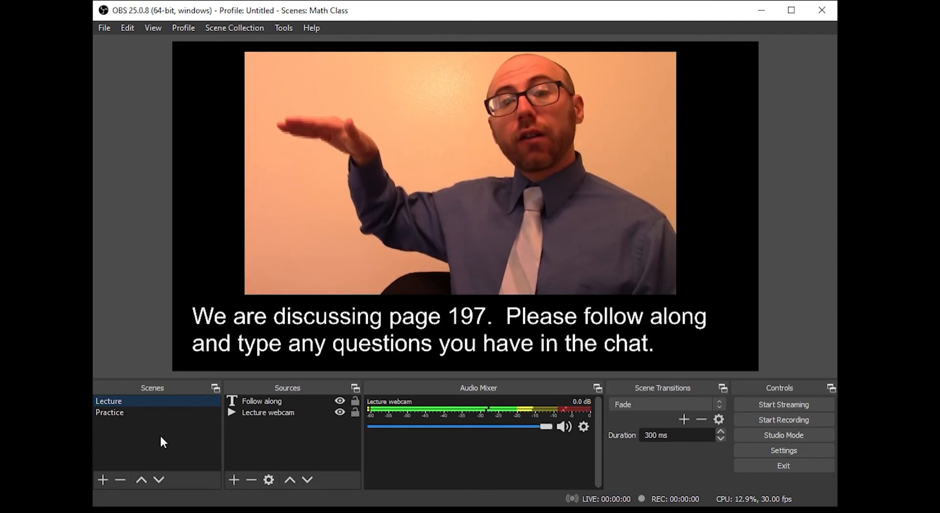
key("Down")
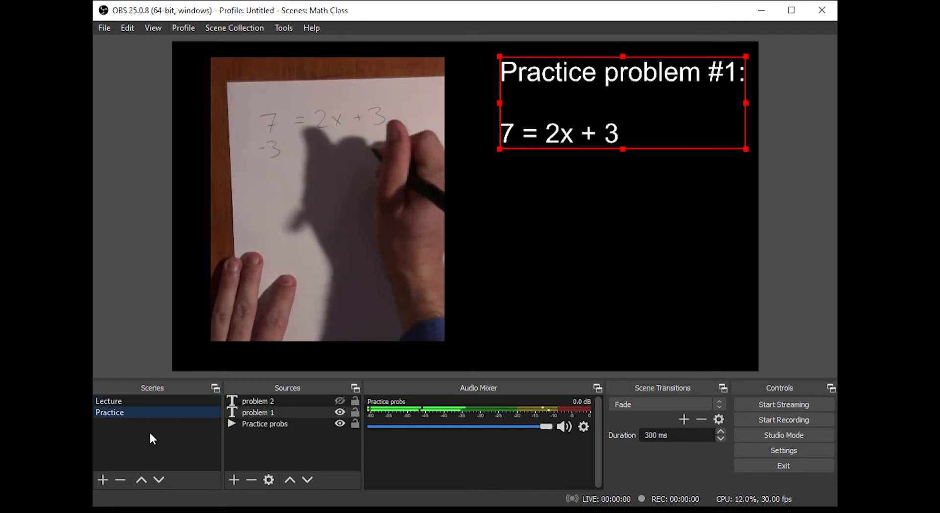
left_click(271, 402)
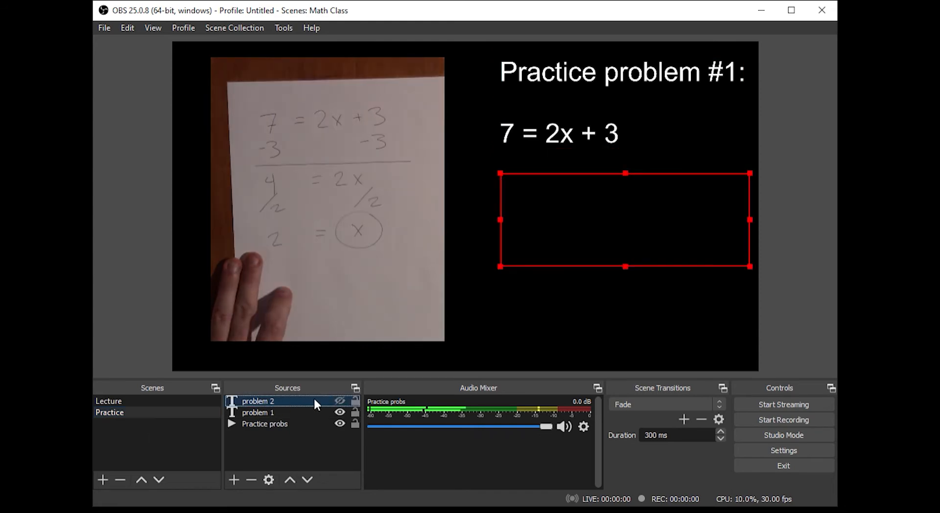
left_click(343, 401)
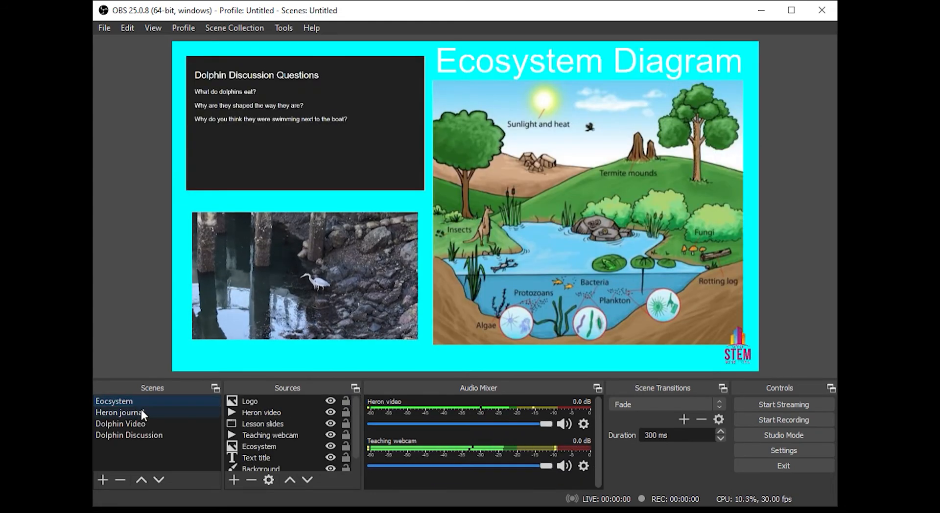
Switch through the Heron journal and Dolphin Video scenes to the Dolphin Discussion scene.
left_click(141, 409)
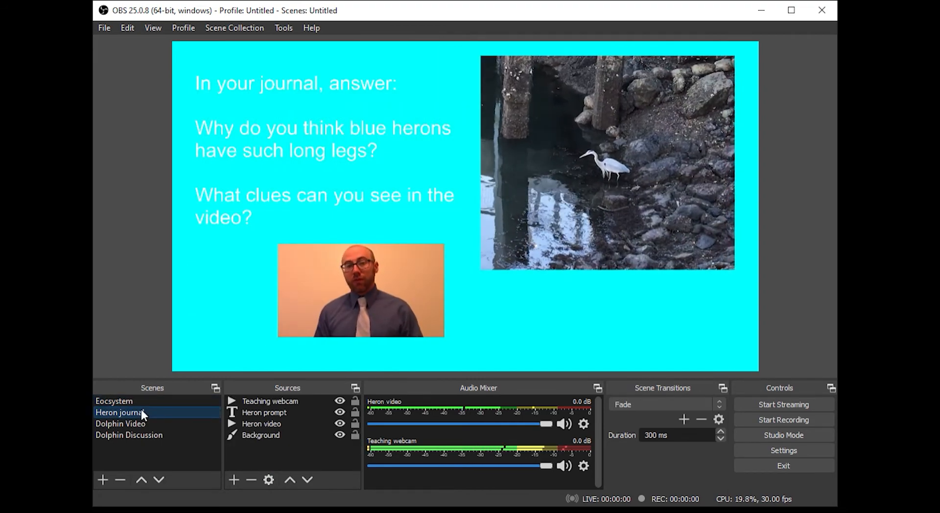
left_click(145, 421)
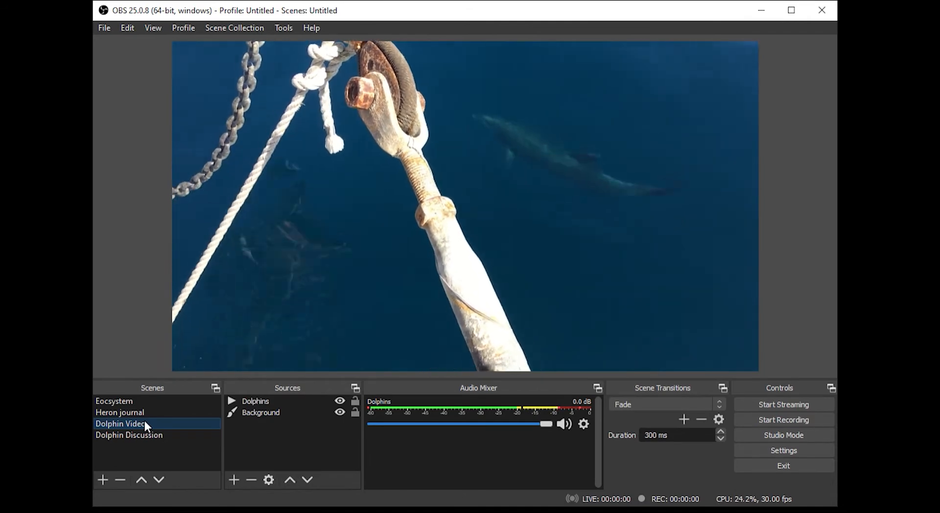
left_click(146, 434)
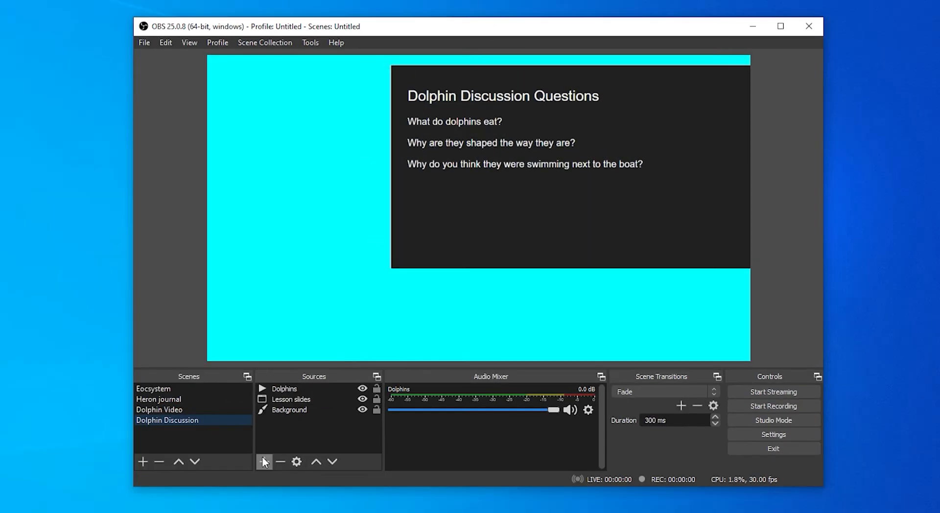
Add an existing media source, rather than a new one, to the Dolphin Discussion scene.
left_click(235, 480)
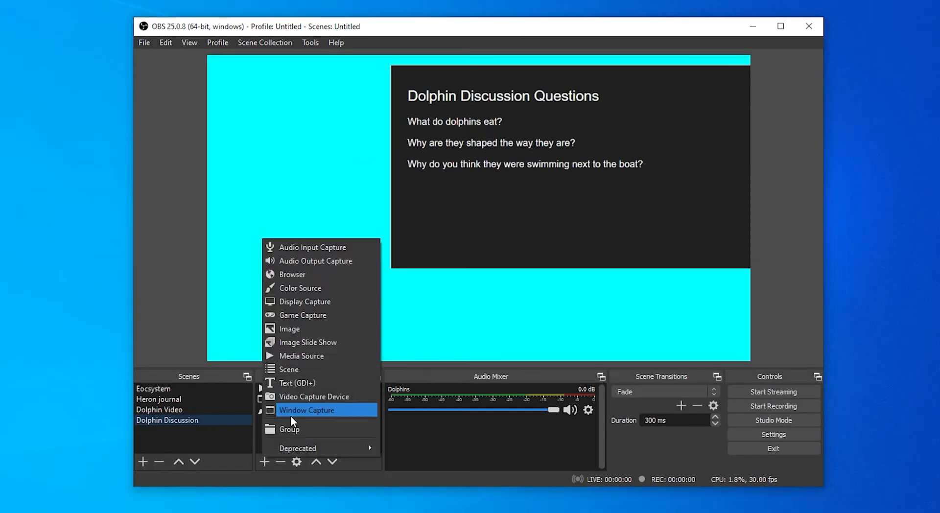
left_click(309, 357)
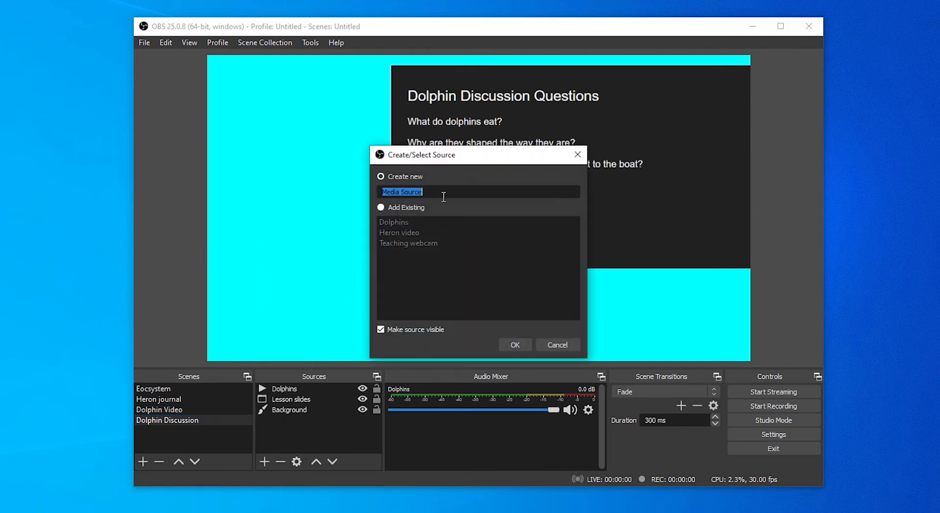
left_click(416, 207)
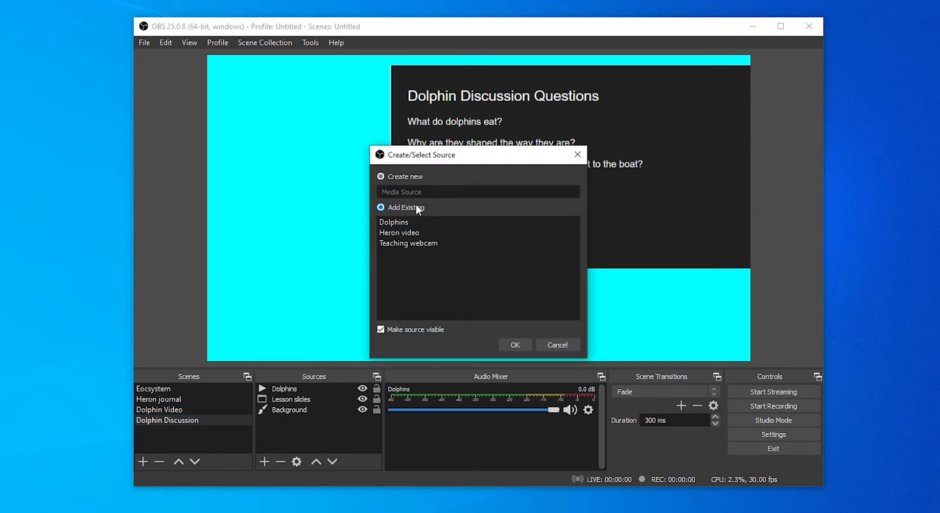
left_click(414, 232)
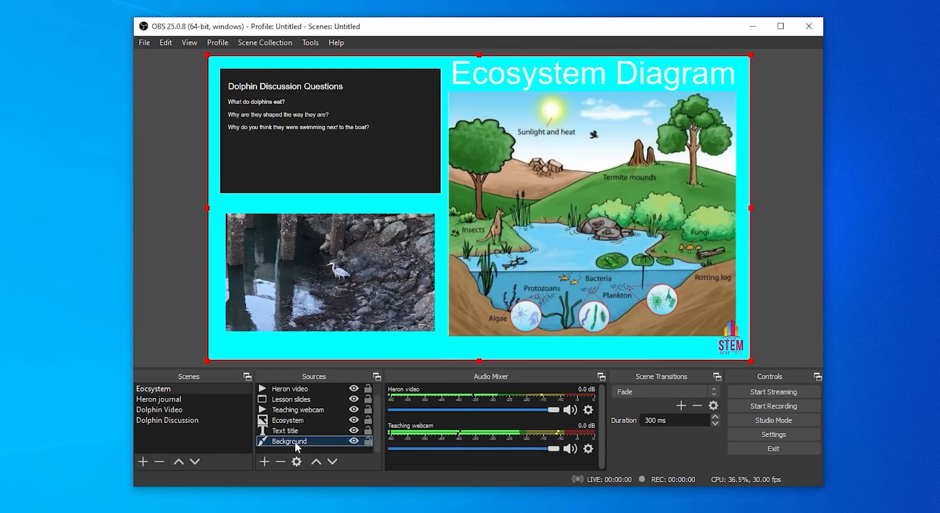
Change the Eocsystem scene's Background source colour to the basic dark green #005500.
double_click(294, 442)
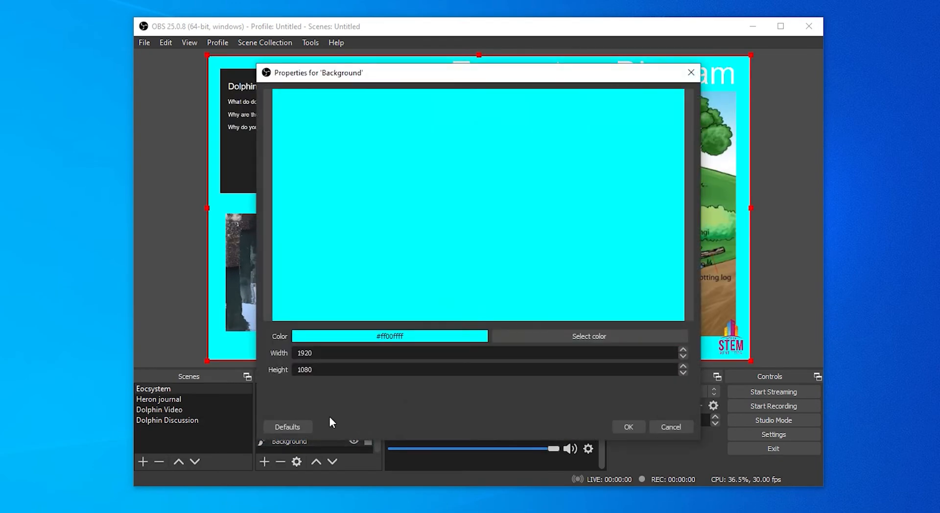
left_click(523, 343)
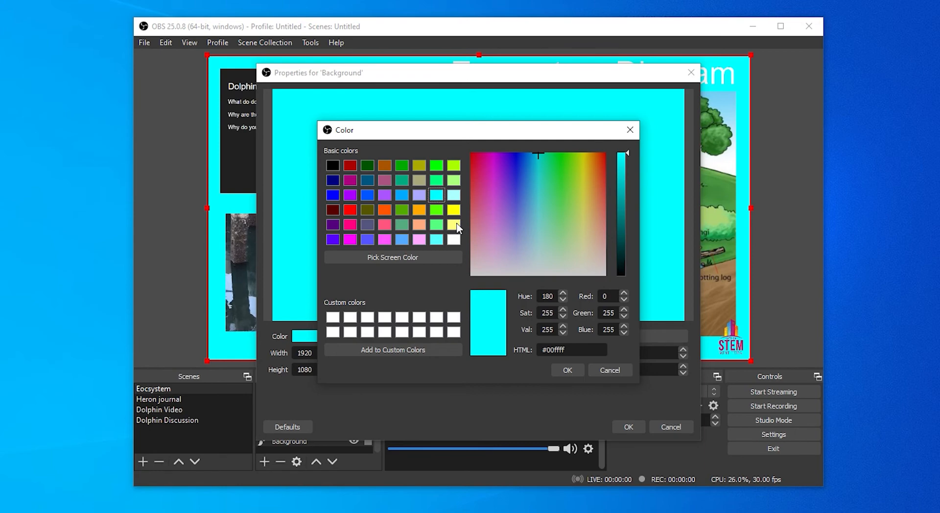
left_click(367, 166)
left_click(567, 370)
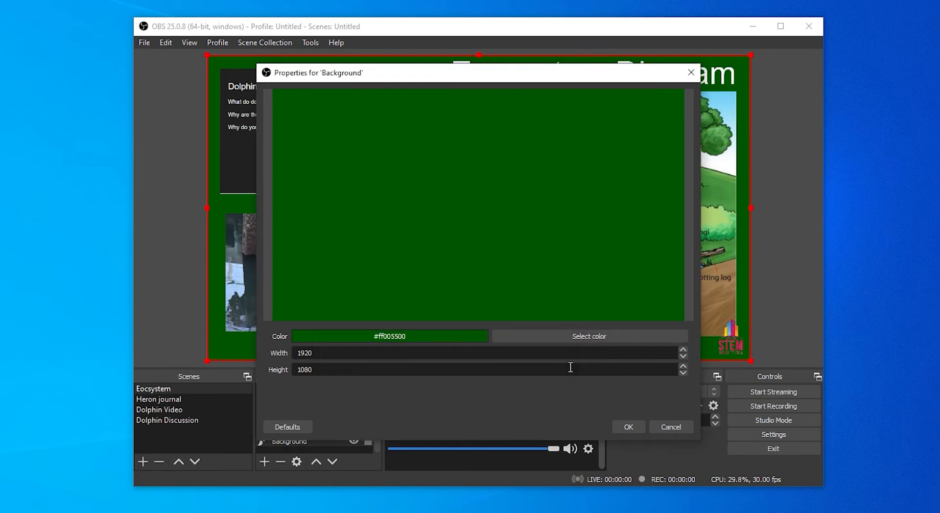
left_click(629, 426)
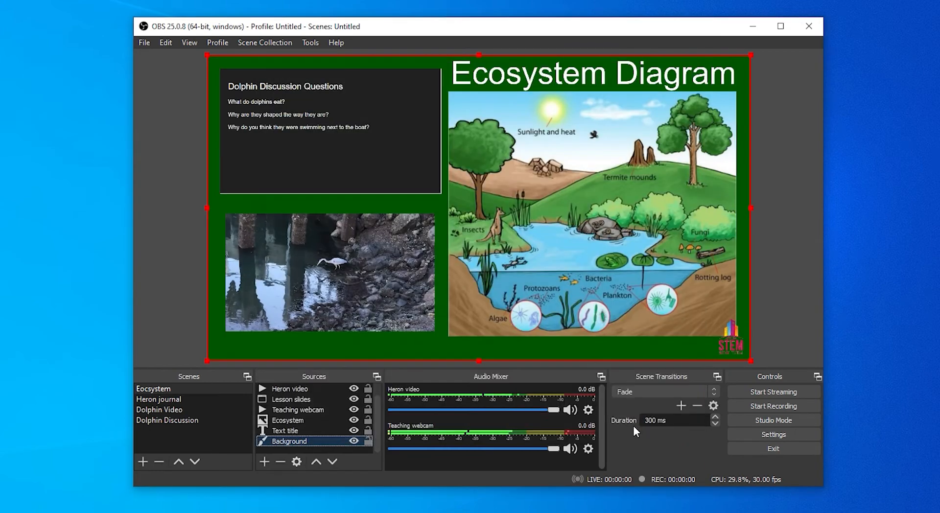
Shrink the OBS window so it sits clear of the slides and video windows, and switch through the Heron journal and Dolphin Video scenes.
left_click(219, 397)
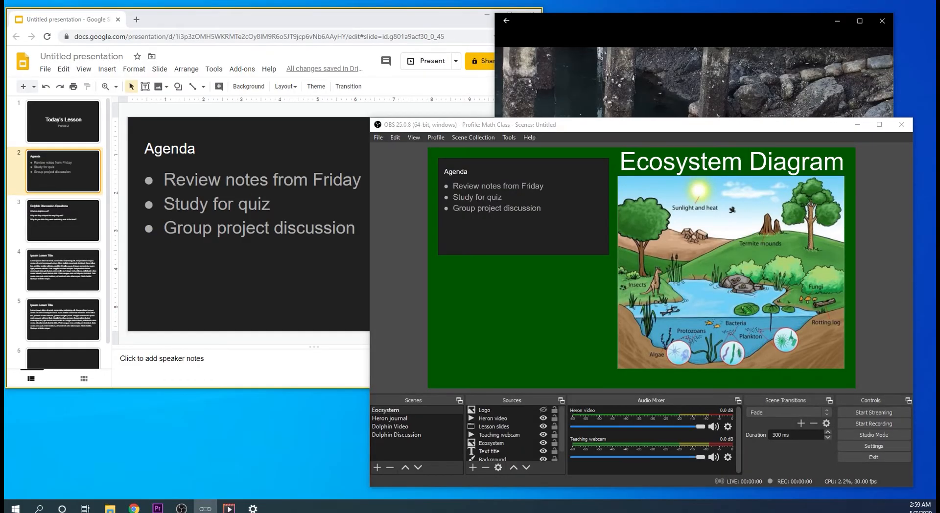
left_click(384, 307)
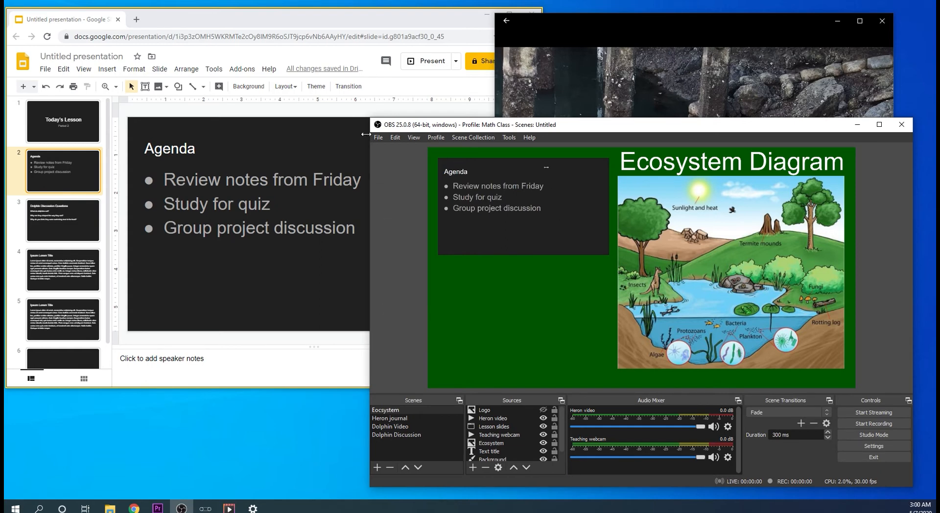
left_click_drag(370, 118, 596, 323)
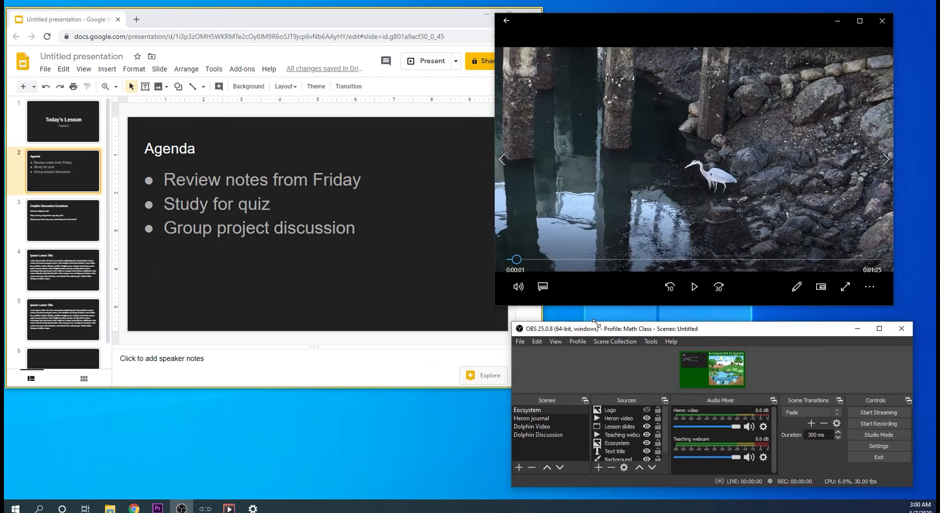
left_click(553, 419)
left_click(557, 427)
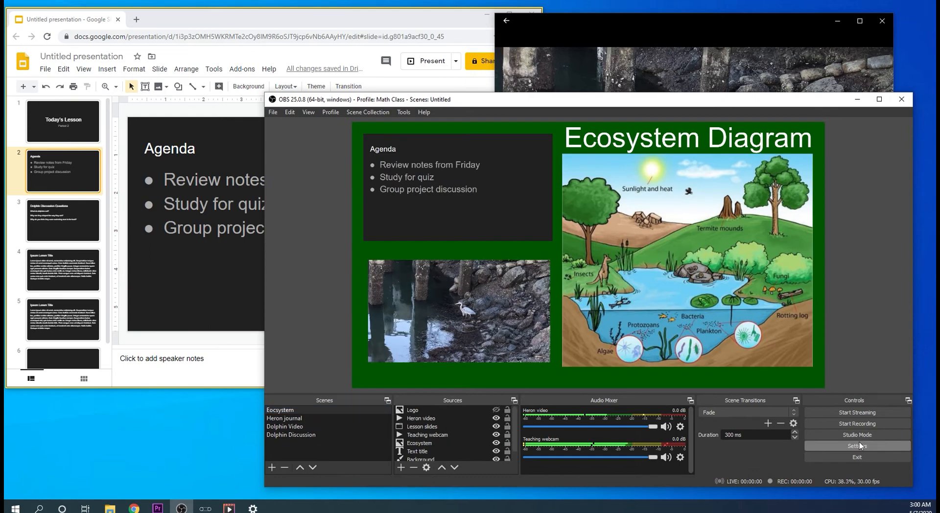
Open the hotkey settings and select the Switch to scene hotkey of the Dolphin Discussion scene for editing.
left_click(859, 444)
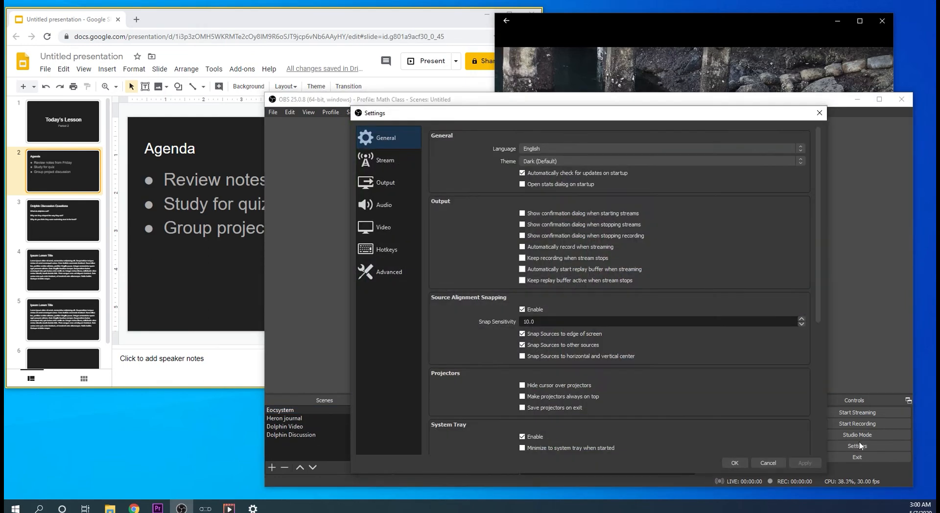
left_click(395, 250)
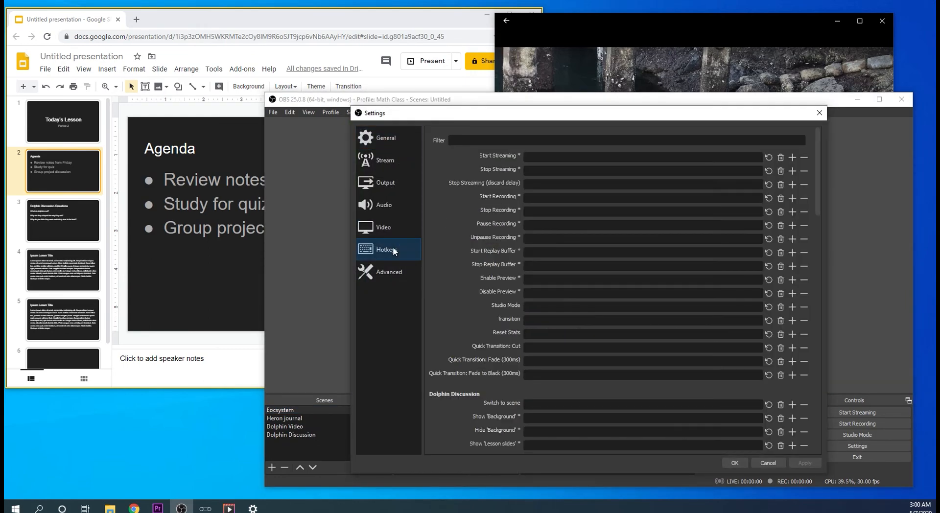
scroll(594, 199, "down", 5)
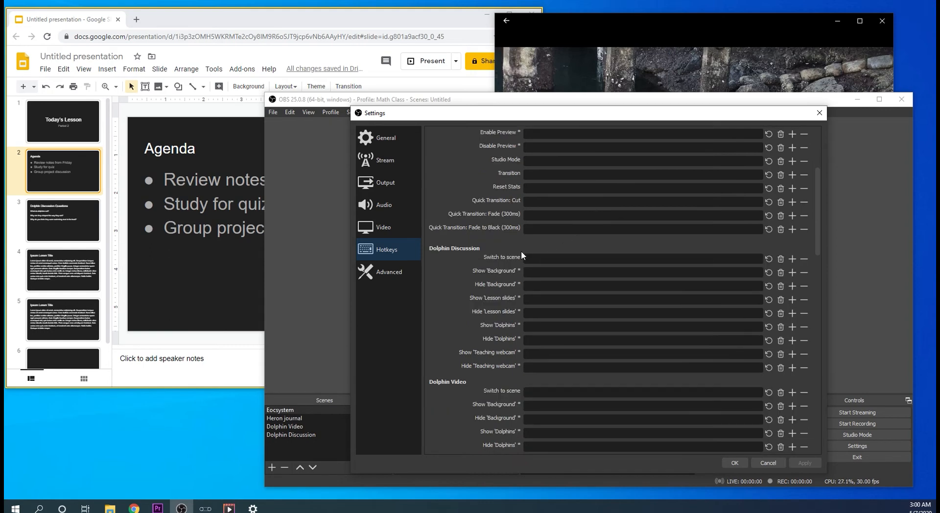
left_click(545, 261)
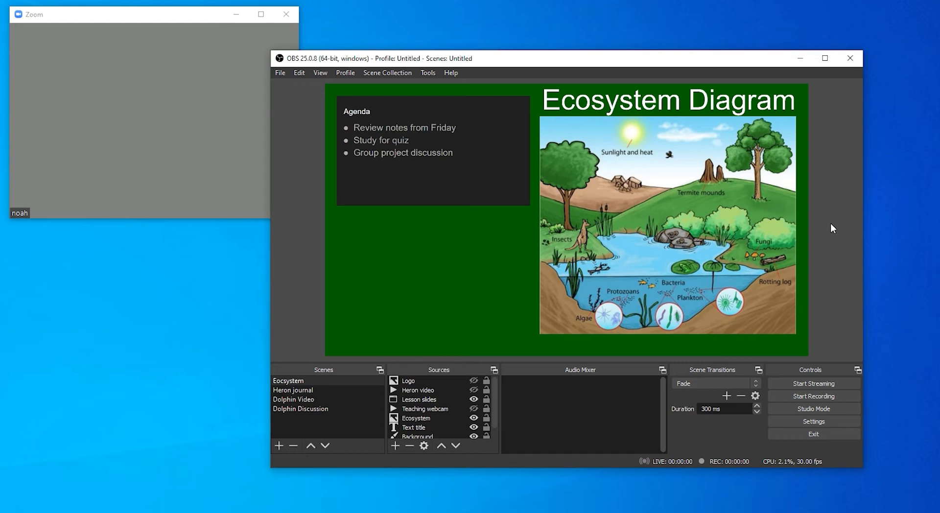
Start the VirtualCam output with OBS-Camera as the target camera.
left_click(428, 73)
left_click(460, 165)
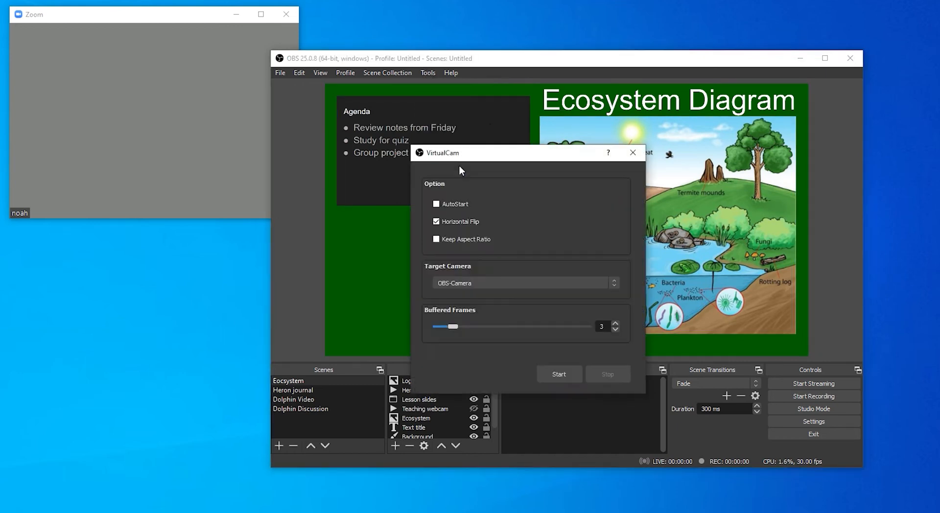
left_click(560, 372)
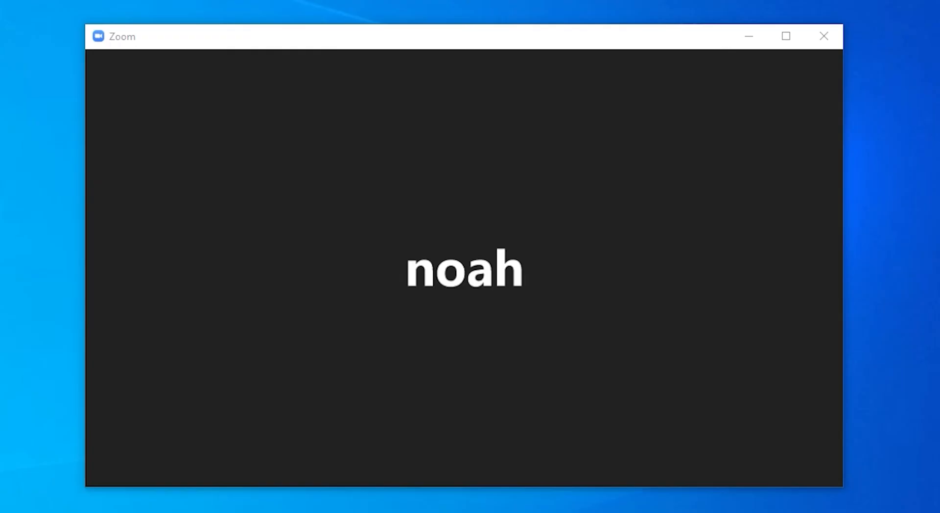
In the Zoom meeting, select OBS-Camera as the camera and start the video.
mouse_move(827, 196)
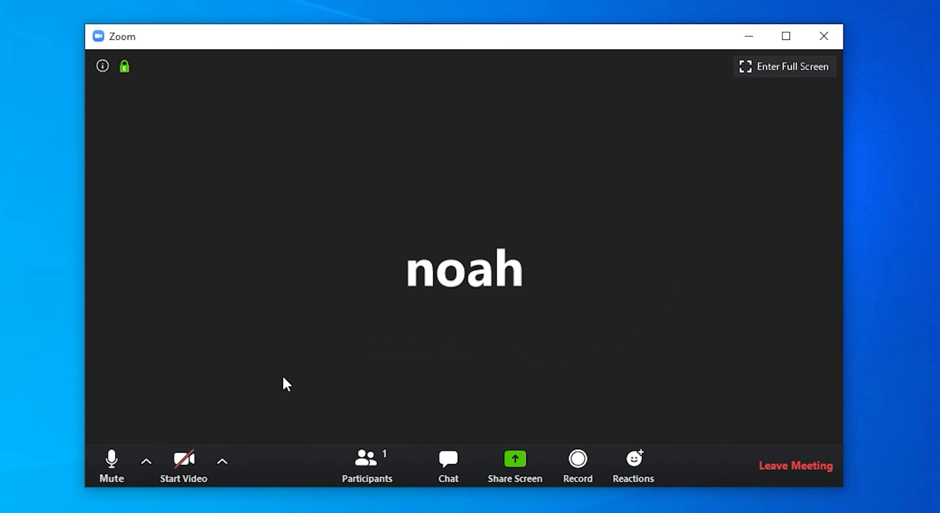
left_click(224, 468)
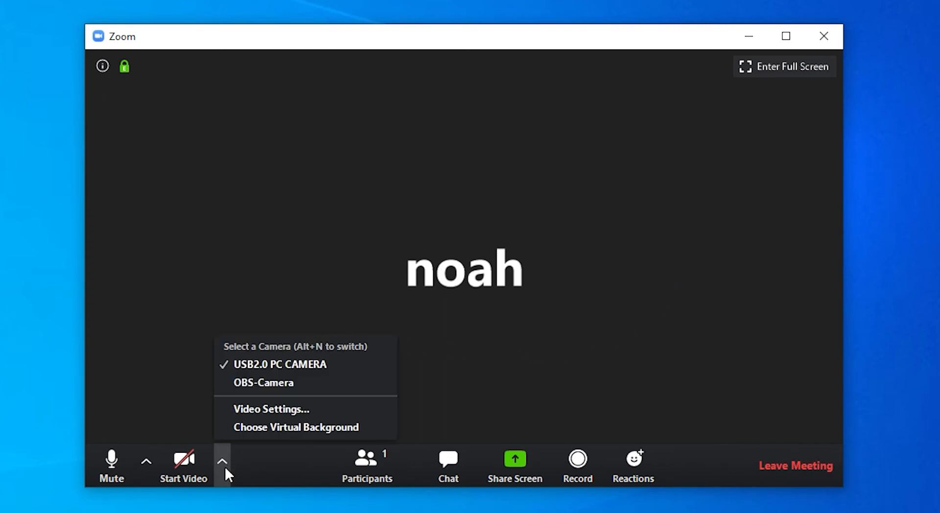
left_click(255, 383)
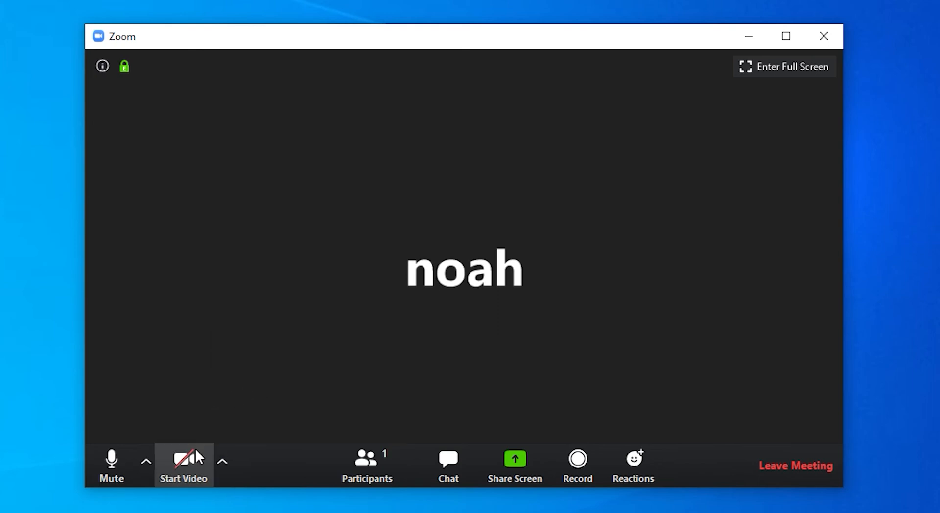
left_click(191, 466)
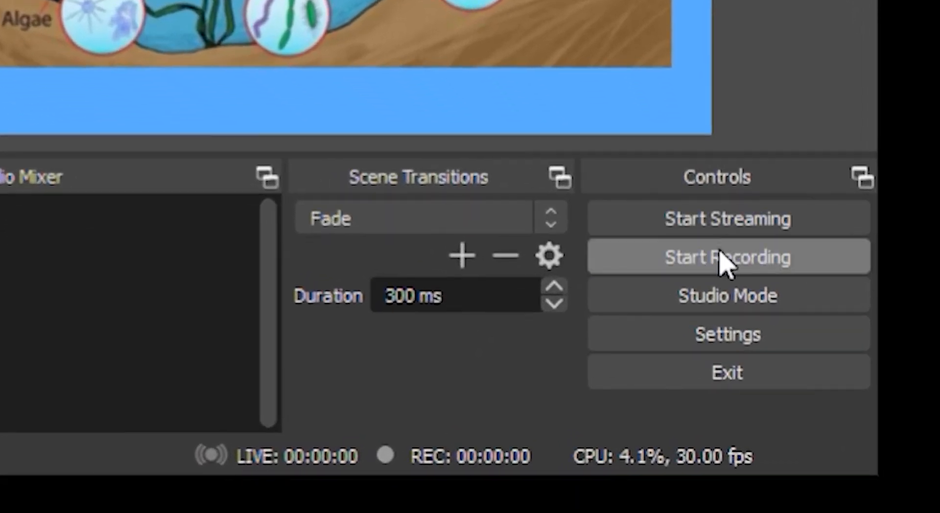
Record a short clip in OBS that switches from the Eocsystem scene to Heron journal.
left_click(724, 263)
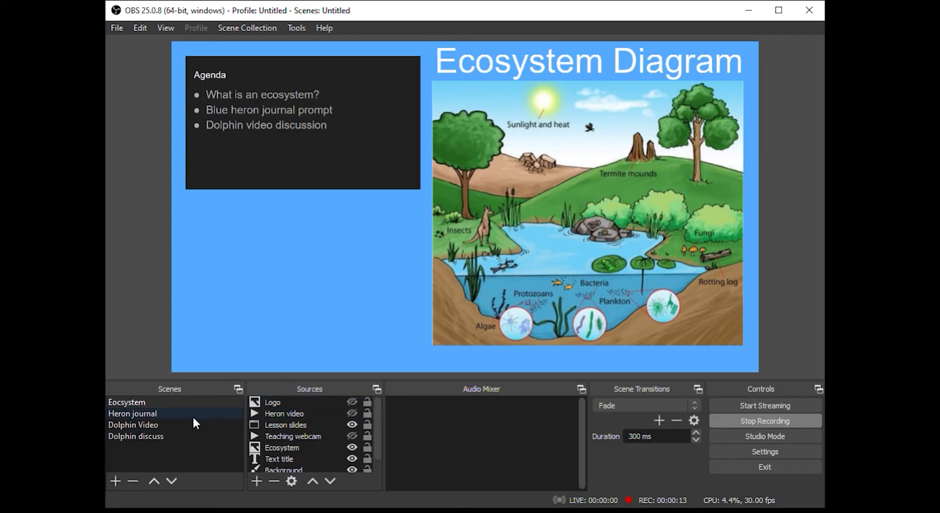
left_click(192, 416)
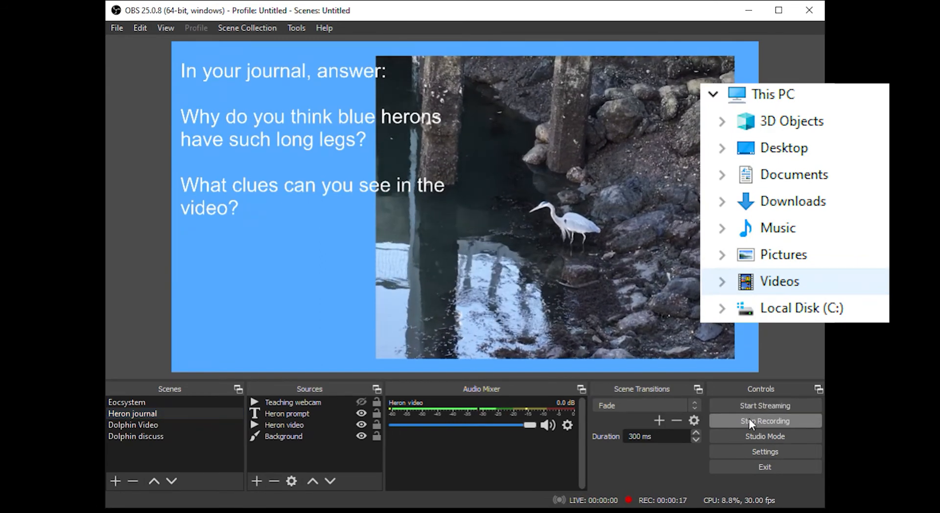
left_click(749, 420)
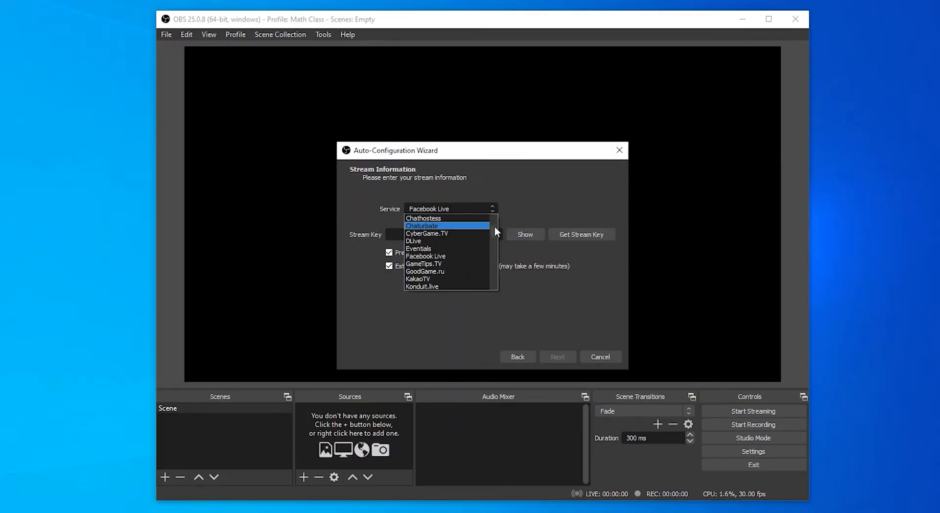
With Facebook Live as the streaming service, turn off the bandwidth-test bitrate estimate and open the page for getting a stream key.
scroll(495, 226, "up", 2)
left_click_drag(494, 226, 495, 281)
left_click(563, 271)
left_click(563, 268)
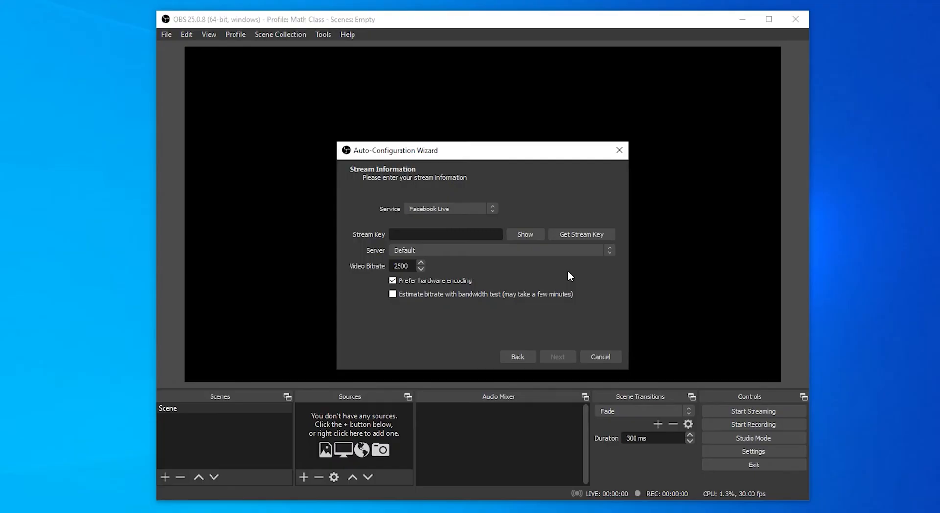
left_click(583, 231)
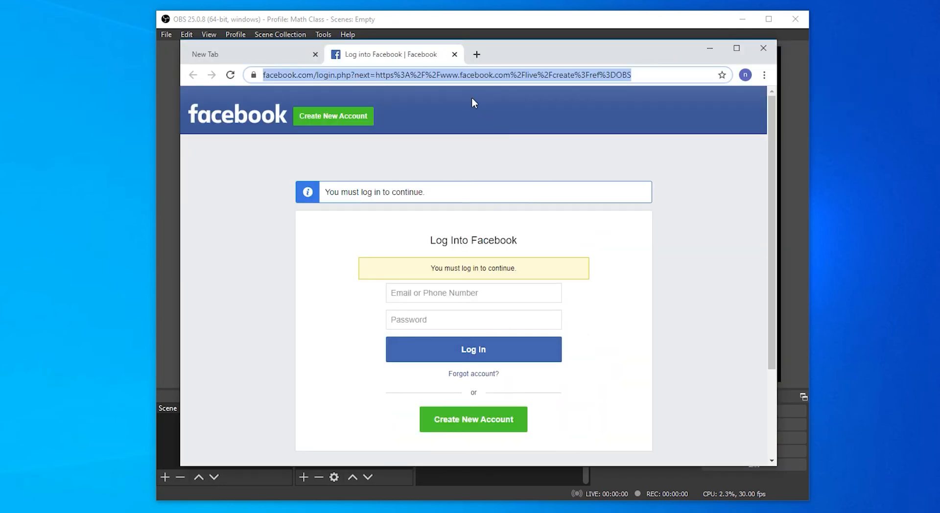
Run the Auto-Configuration Wizard optimized for streaming as far as the stream information page, and cancel it.
left_click(331, 34)
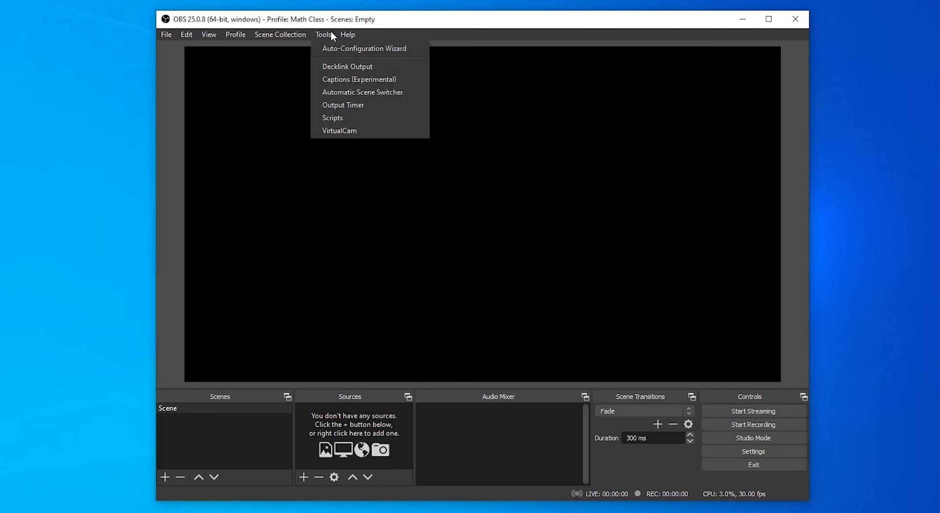
left_click(347, 49)
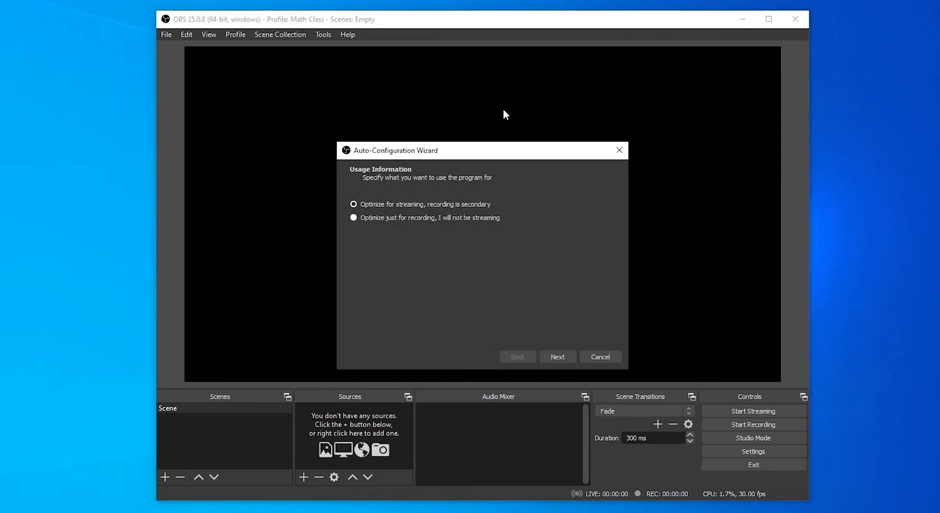
left_click(410, 203)
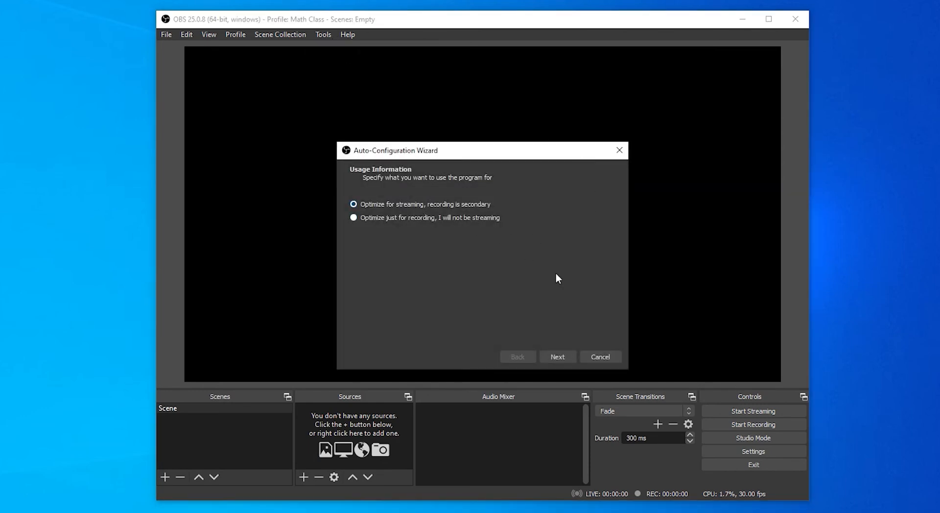
left_click(561, 355)
left_click(561, 357)
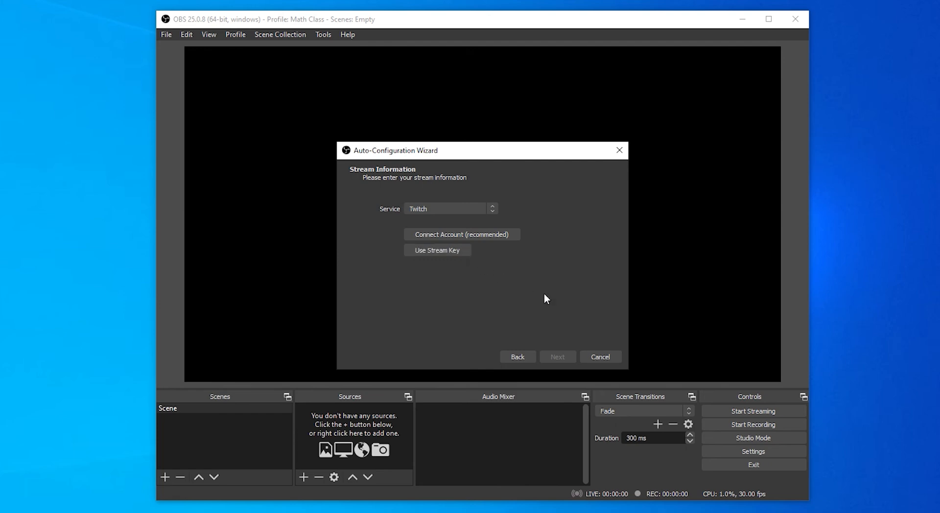
left_click(599, 357)
Try to start streaming from the empty scene, declining to output a blank screen.
left_click(739, 412)
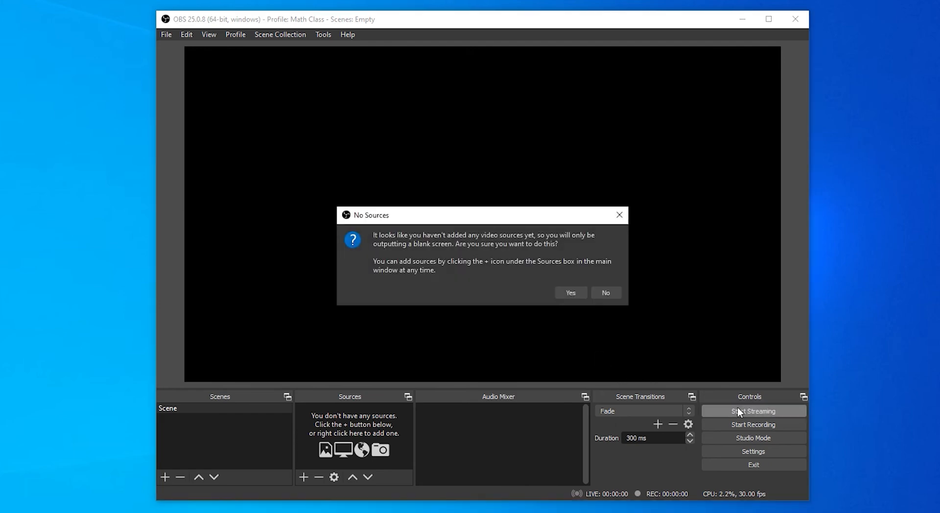
left_click(607, 293)
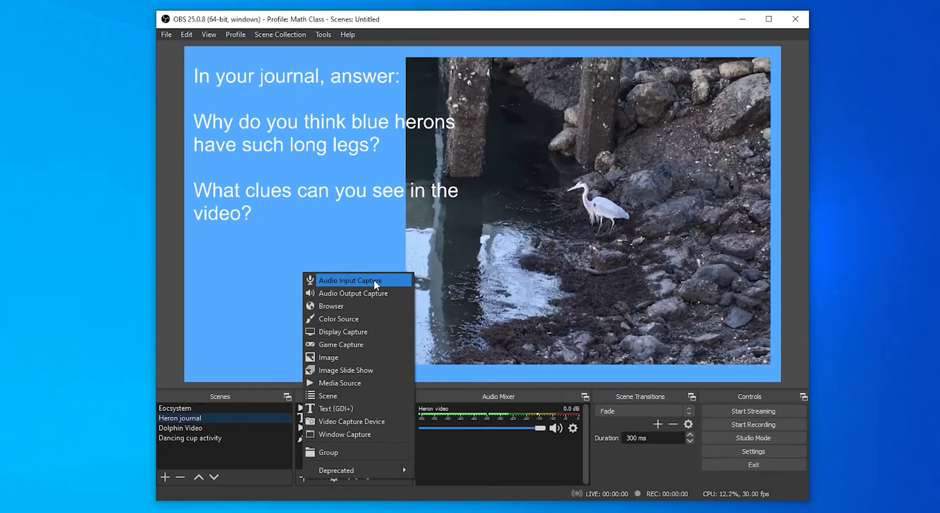
Add a new Audio Input Capture source to the Heron journal scene under its default name and bring up its device choices.
left_click(374, 280)
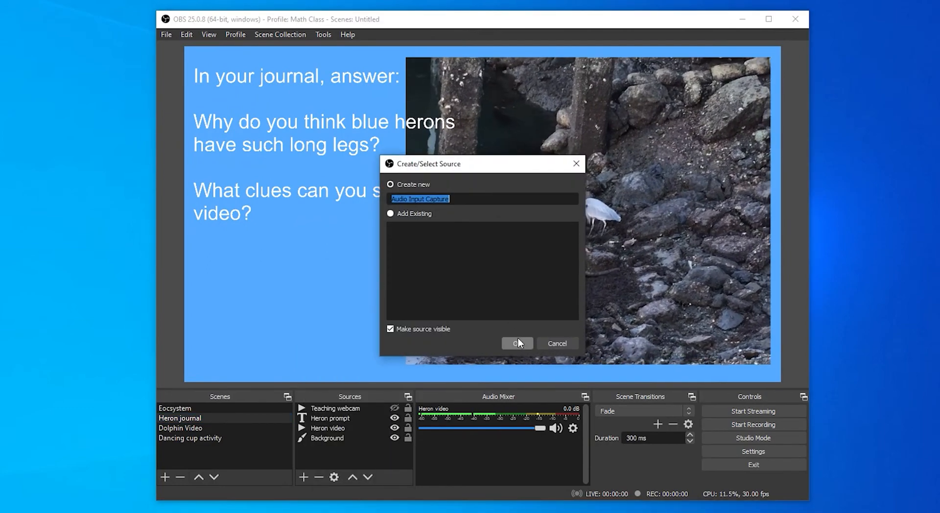
left_click(517, 343)
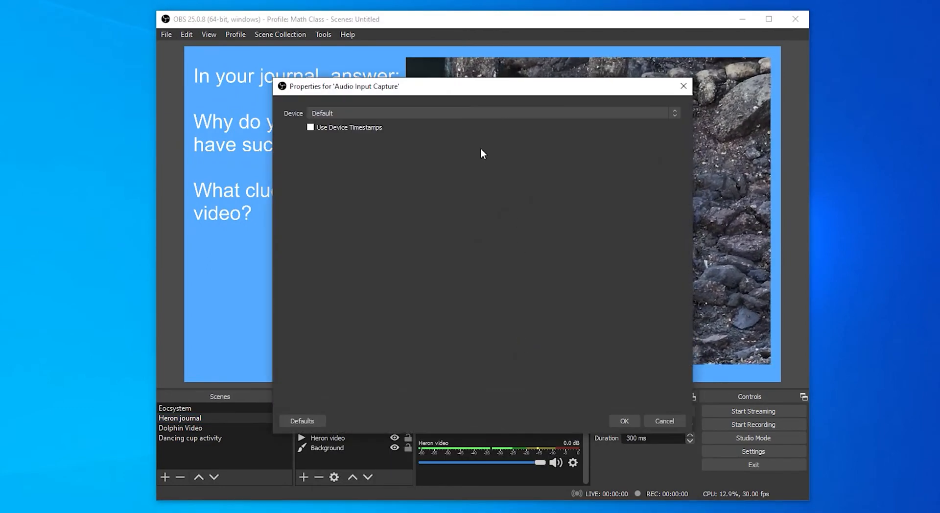
left_click(471, 113)
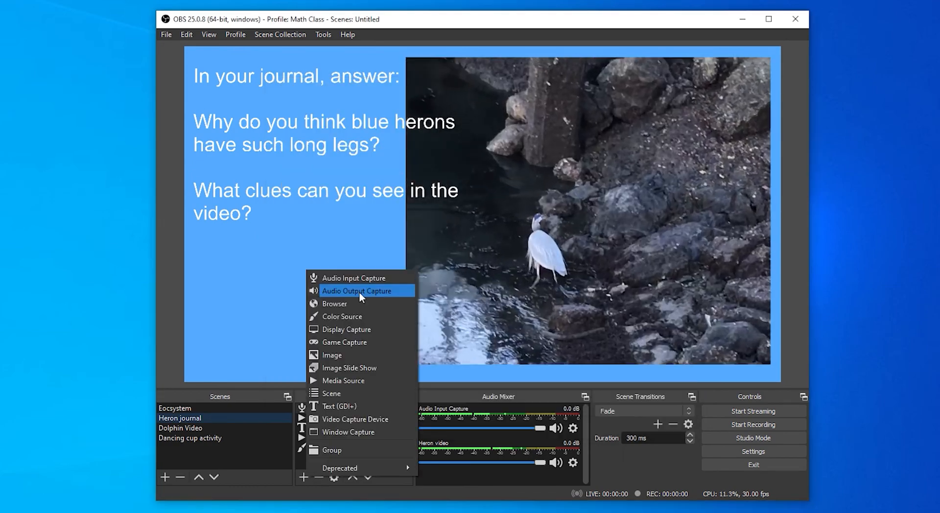
Add a new Audio Output Capture source to the Heron journal scene under its default name and bring up its device choices.
left_click(359, 292)
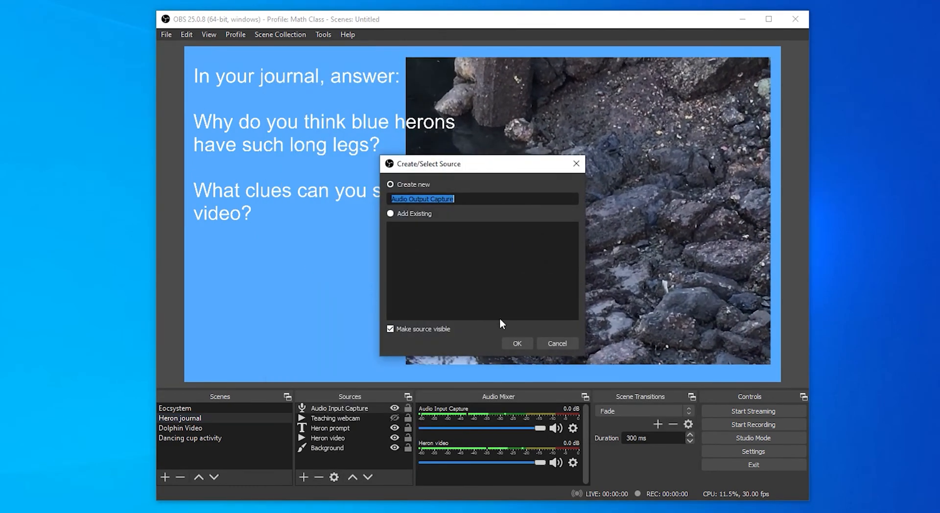
left_click(517, 344)
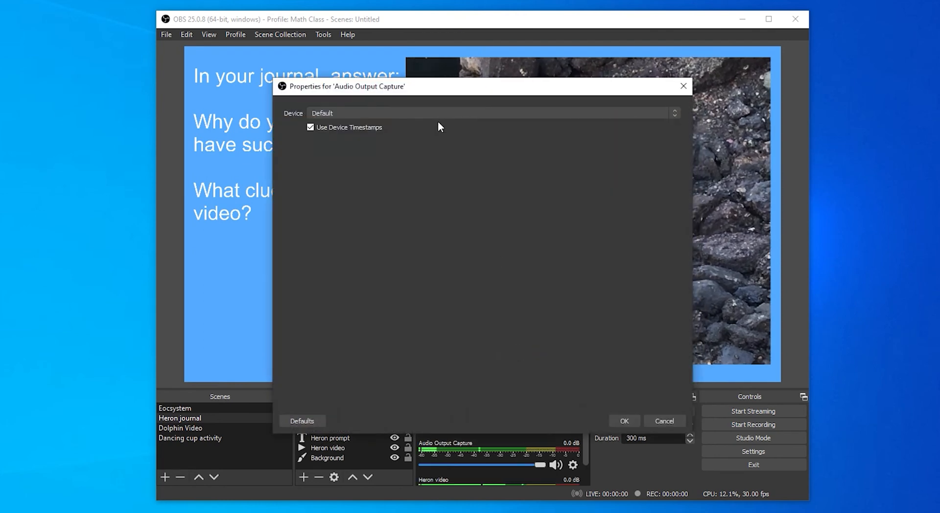
left_click(437, 113)
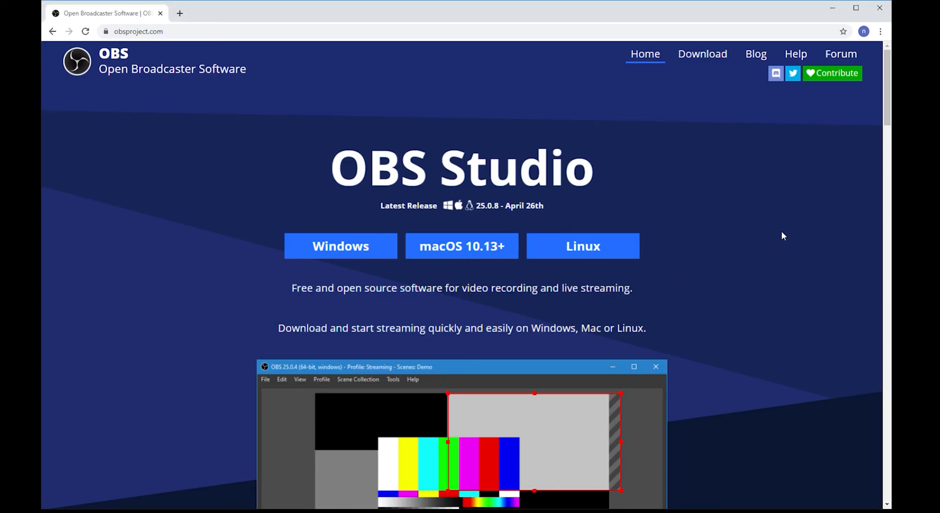
On the OBS website in the browser, look over the Help page's resources, including Developer Docs, and the support and resource forums.
left_click(795, 58)
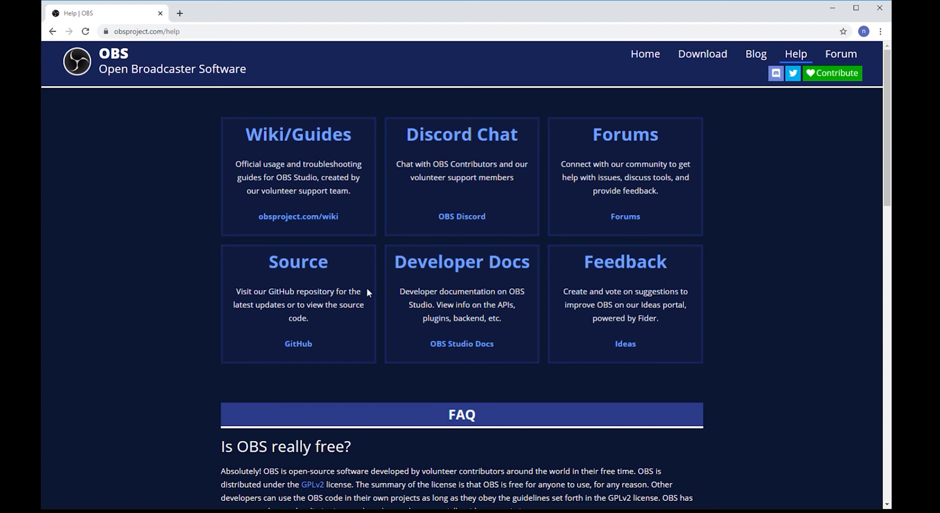
left_click_drag(392, 287, 516, 336)
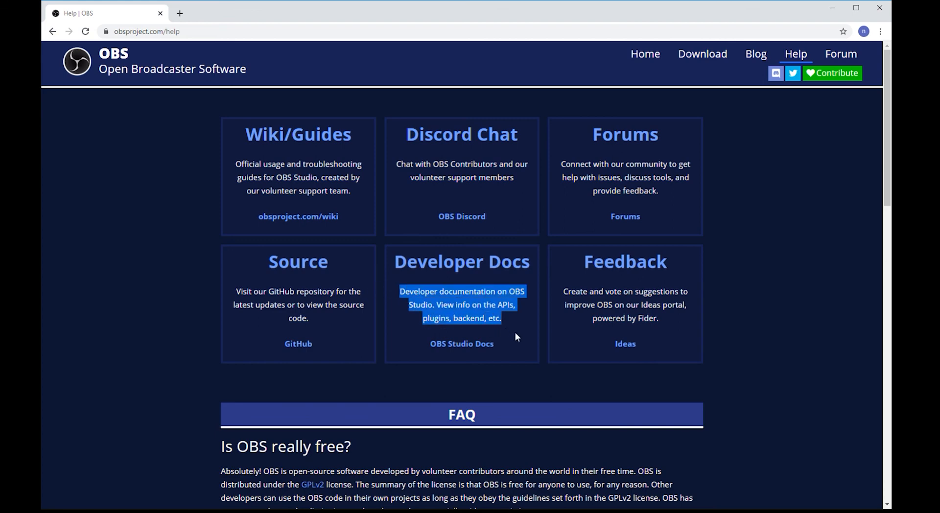
left_click(831, 59)
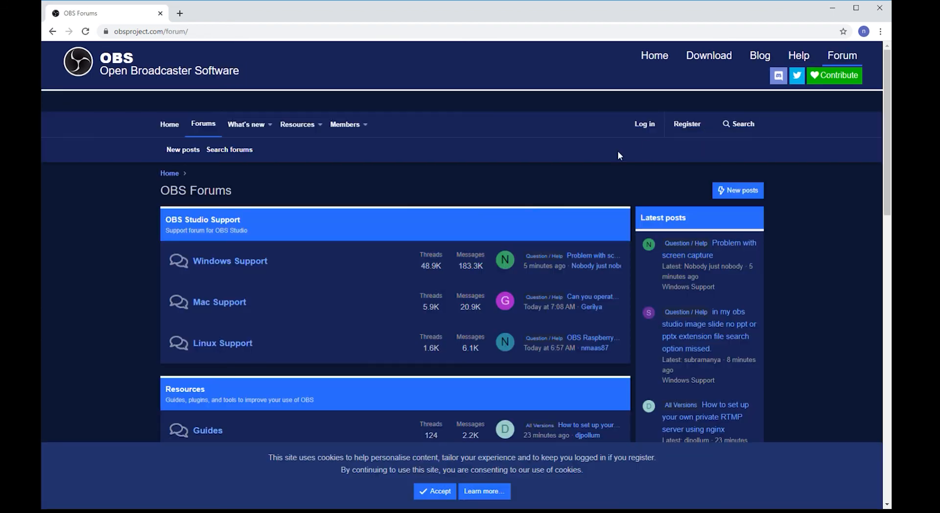
scroll(349, 210, "down", 2)
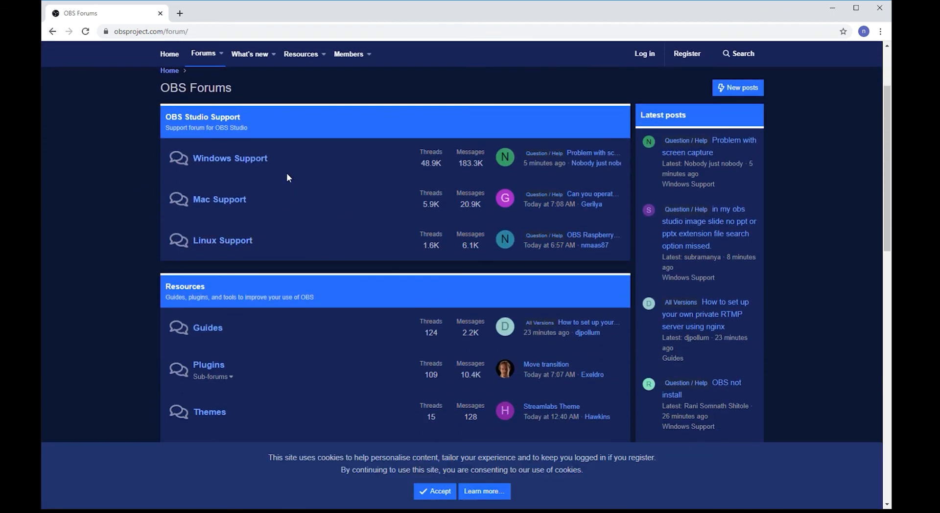